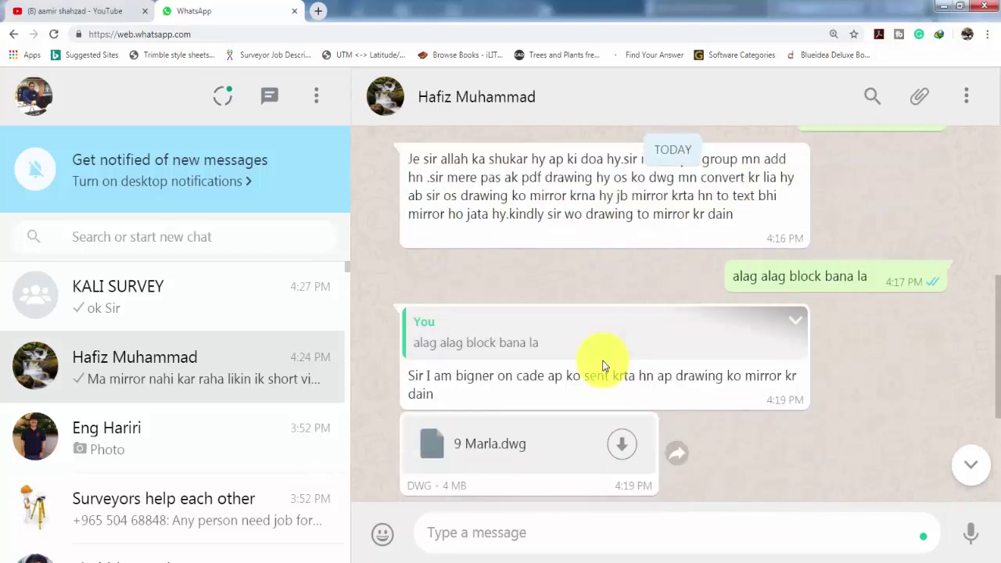
# Review the chat request to mirror the plans, open 9 Marla.dwg from the Downloads folder in AutoCAD, and dismiss the newer-objects notice
pyautogui.scroll(1, 599, 364)
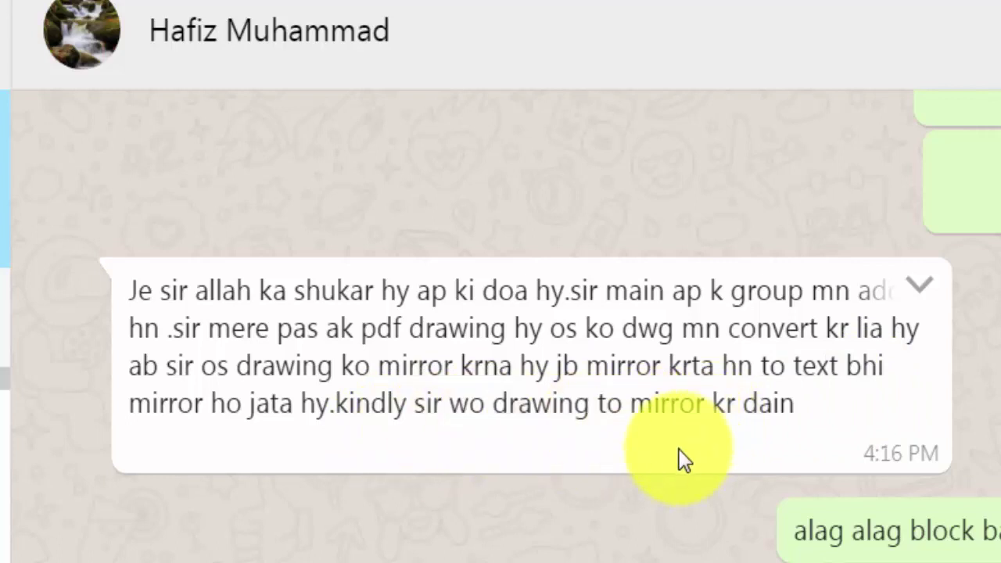
pyautogui.scroll(-2, 673, 450)
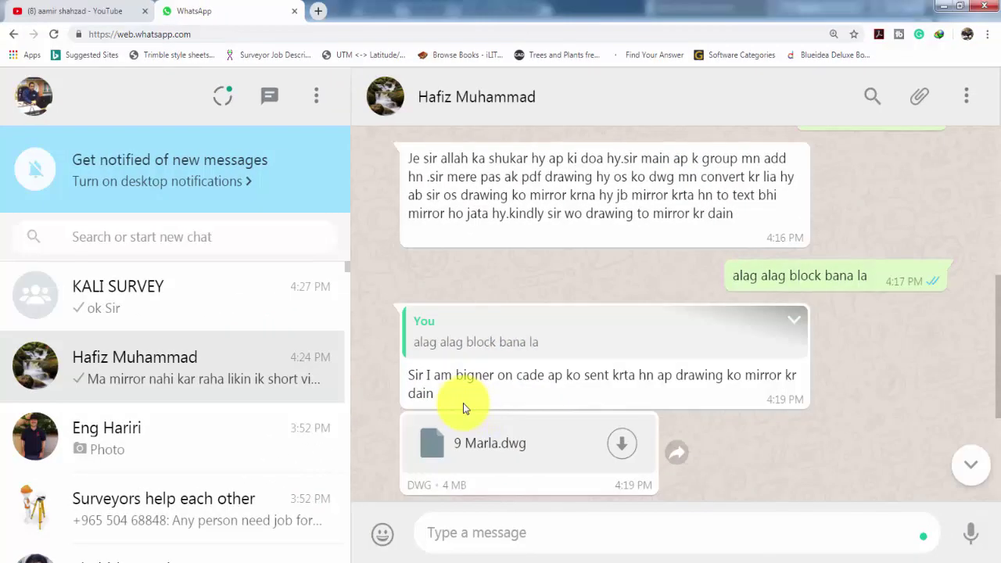
pyautogui.scroll(-2, 547, 383)
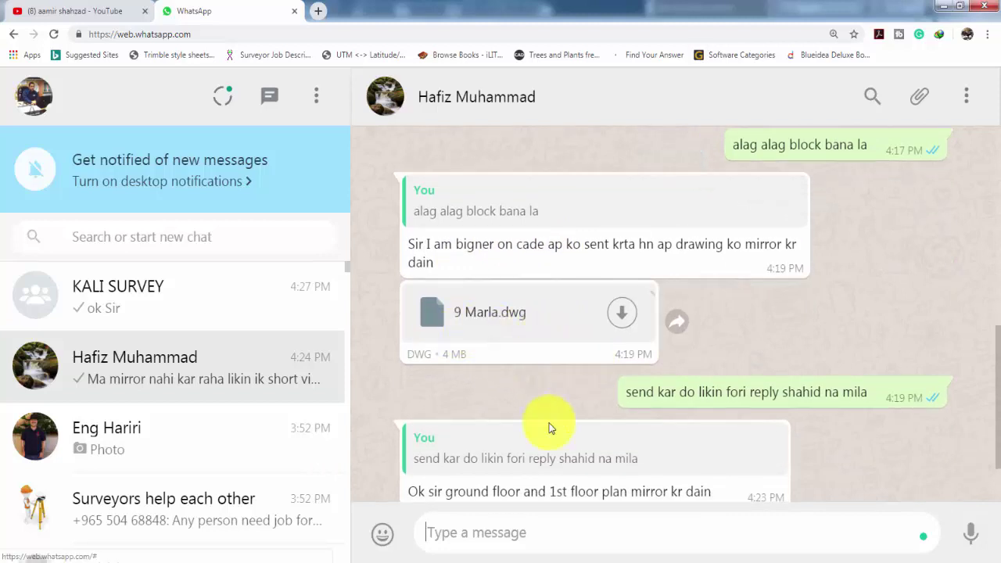
pyautogui.moveTo(245, 555)
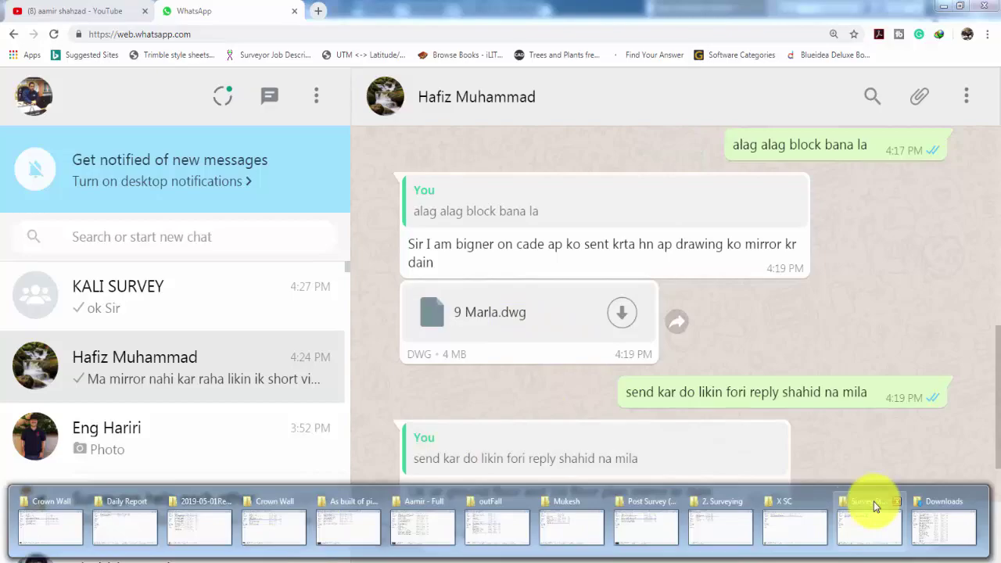
pyautogui.click(932, 524)
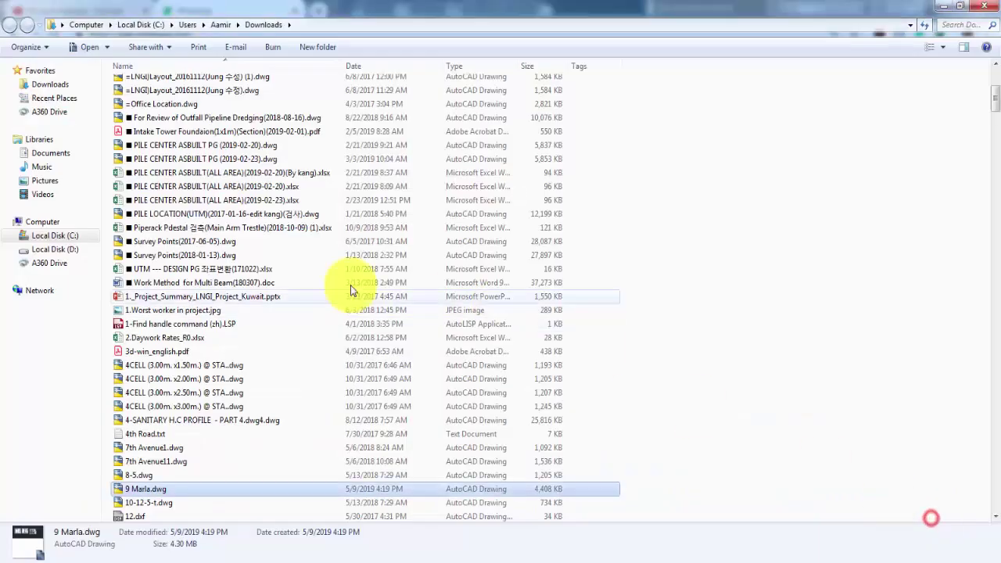
pyautogui.rightClick(137, 490)
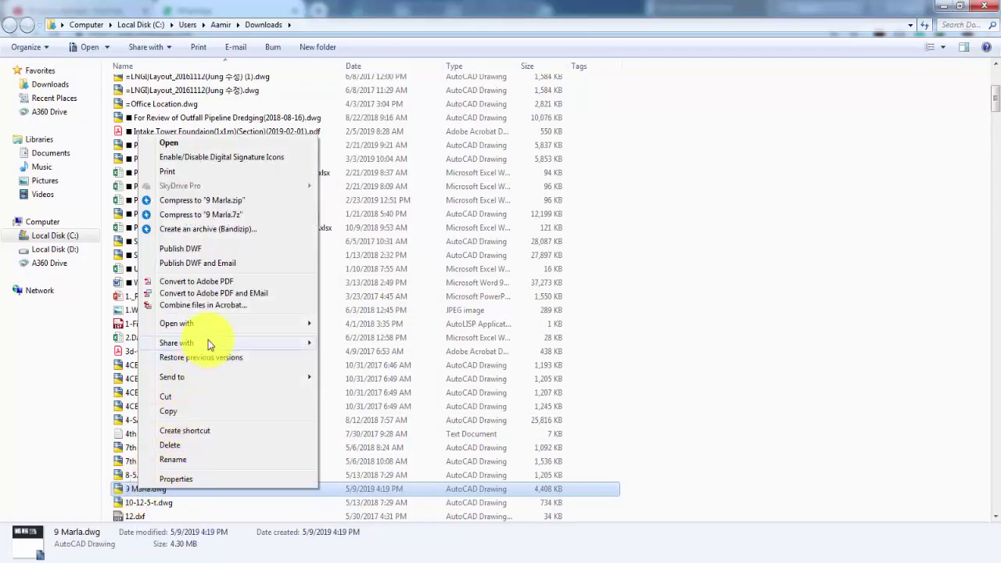
pyautogui.moveTo(196, 324)
pyautogui.click(334, 323)
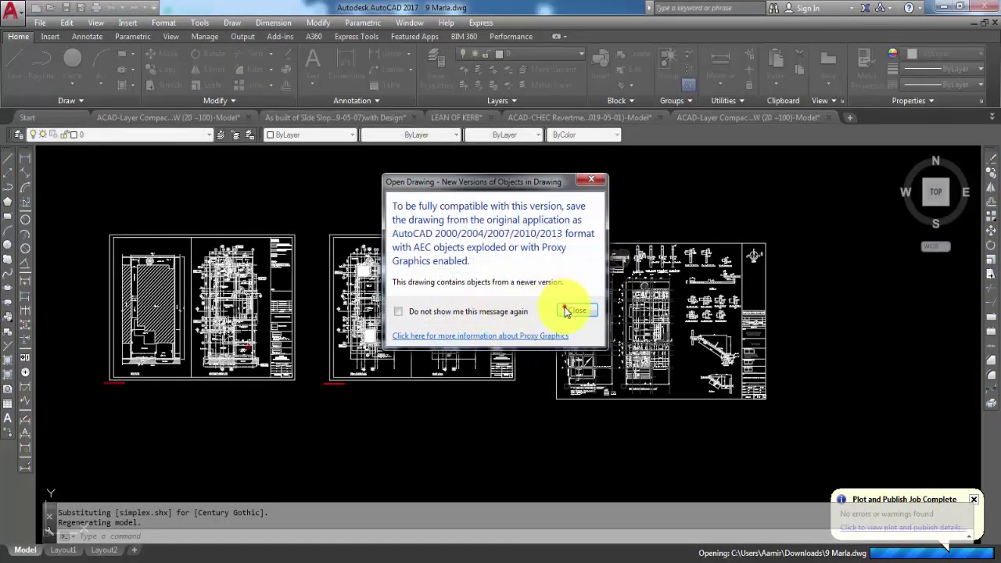
pyautogui.click(567, 311)
pyautogui.click(499, 379)
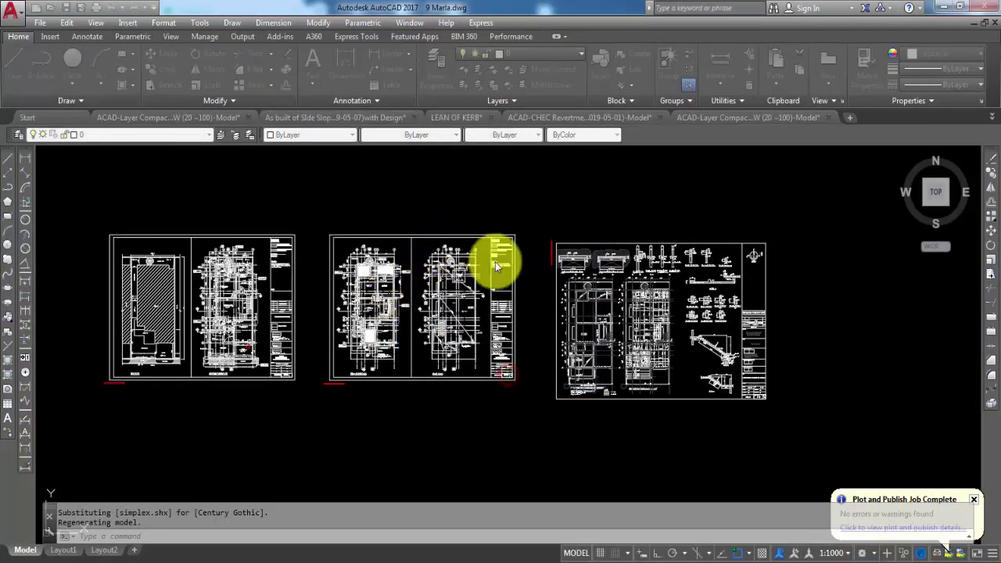
# Examine the floor plan sheets, including the grid labels, dimensions and room annotations of the first floor plan
pyautogui.scroll(5, 361, 305)
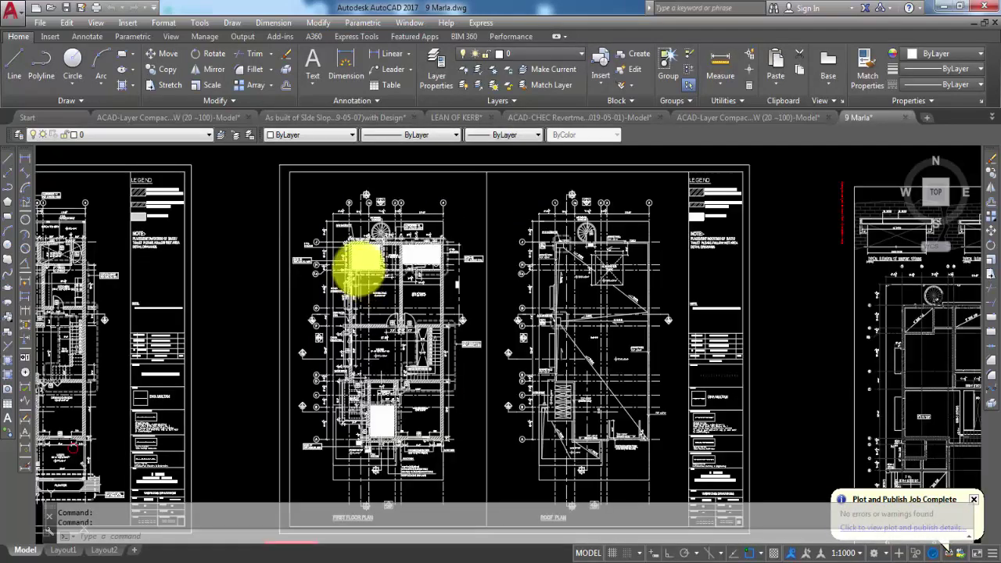
pyautogui.scroll(1, 363, 201)
pyautogui.scroll(8, 344, 210)
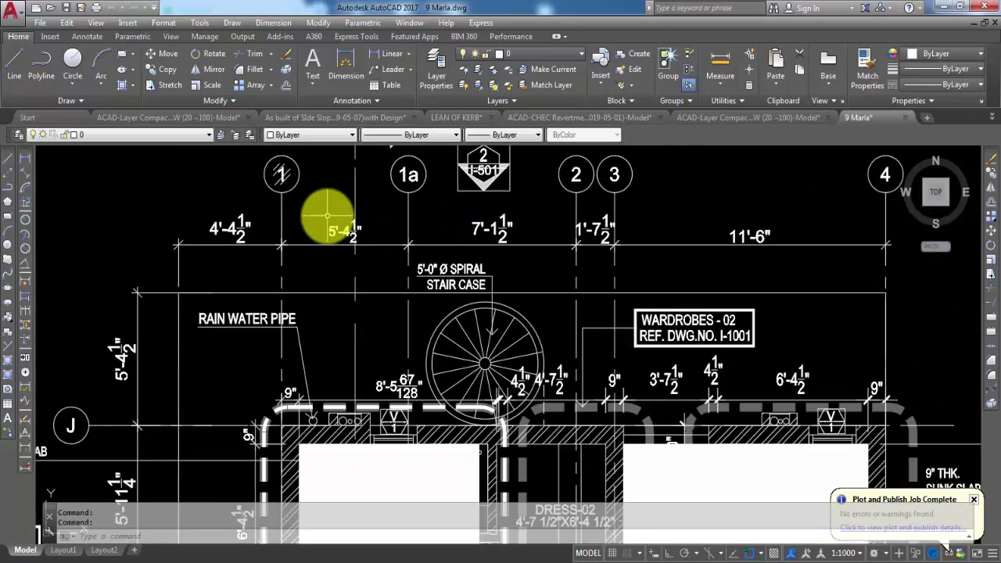
pyautogui.scroll(-10, 335, 290)
pyautogui.scroll(-5, 384, 301)
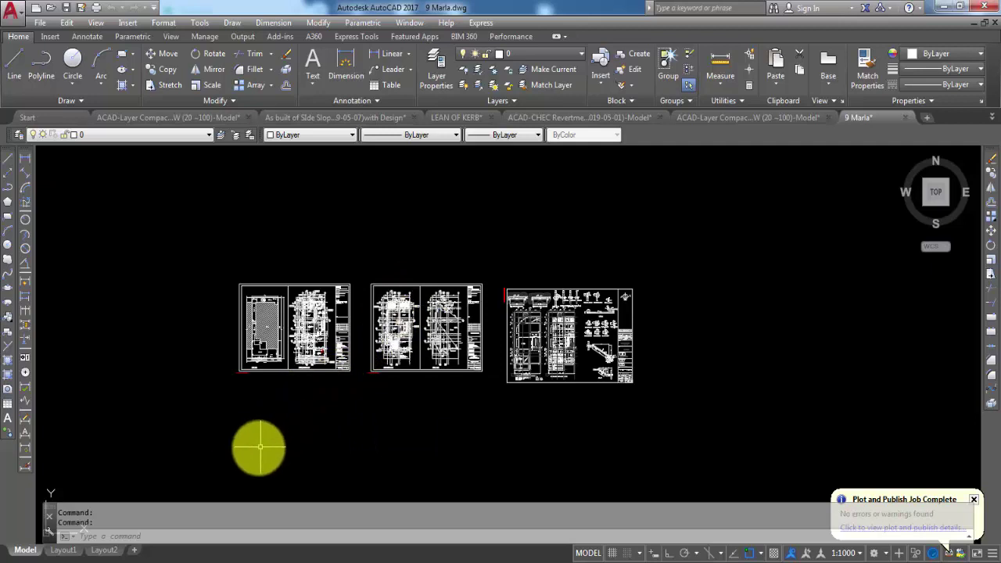
# Switch to the browser to view the WhatsApp chat and the YouTube channel page, and return to the AutoCAD drawing
pyautogui.moveTo(67, 550)
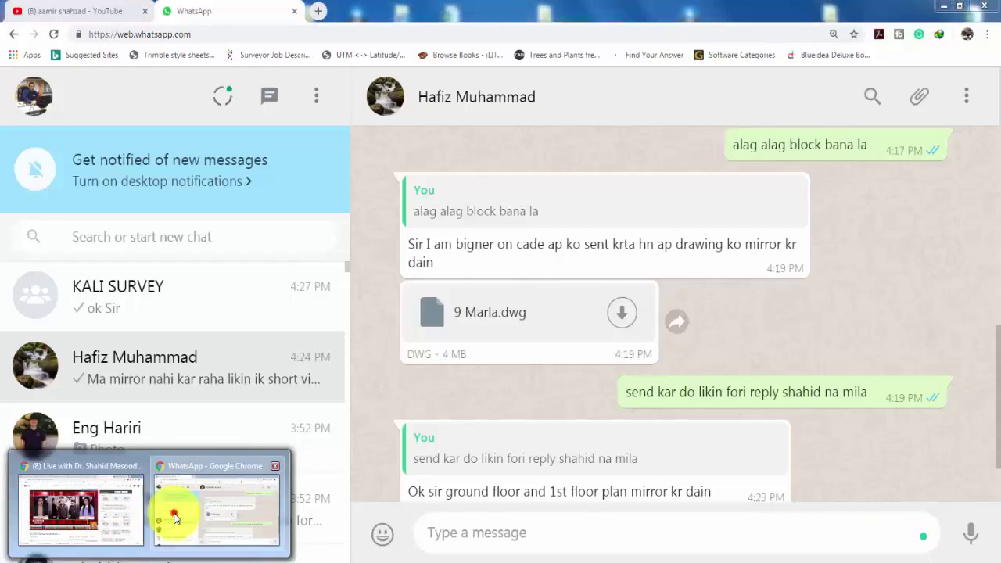
pyautogui.click(174, 512)
pyautogui.click(111, 9)
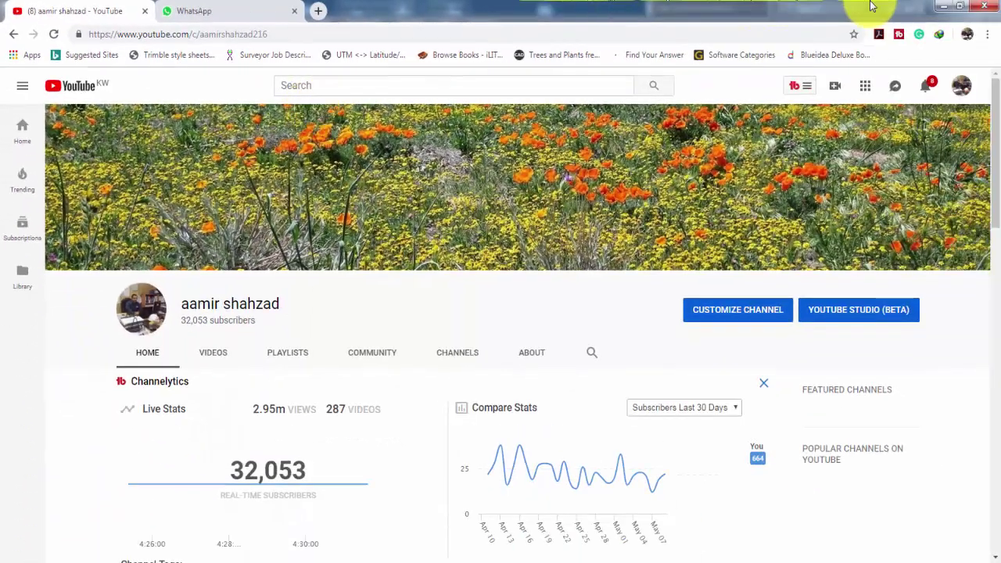
pyautogui.click(944, 10)
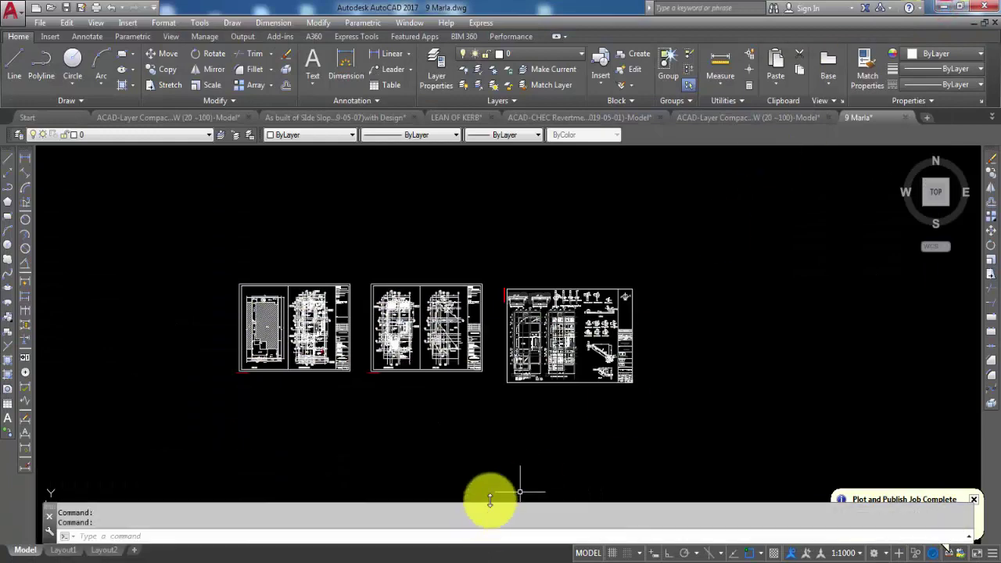
# Select all hatches similar to the site plan's building hatch and move them 100' straight up with Ortho on
pyautogui.scroll(2, 309, 391)
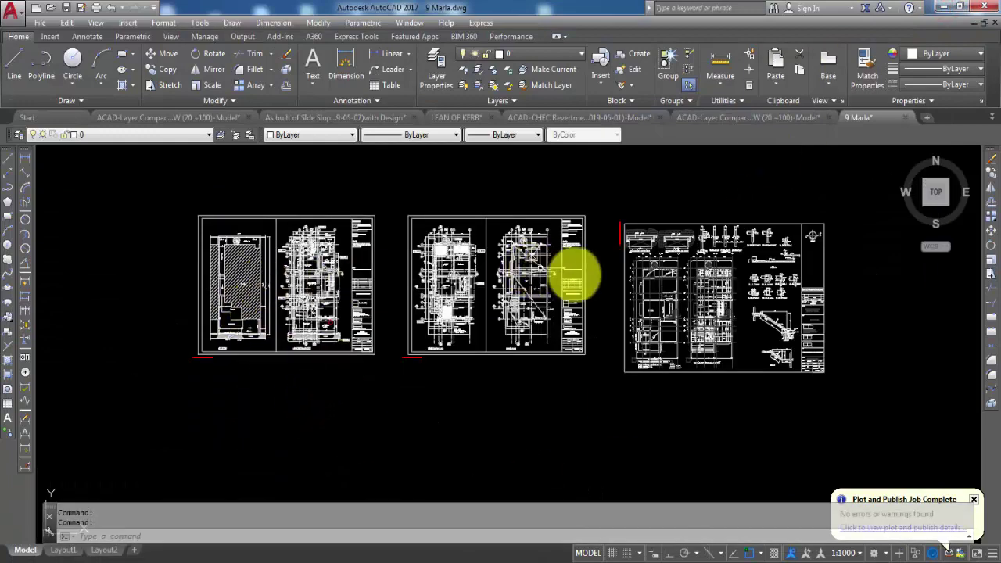
pyautogui.scroll(3, 313, 281)
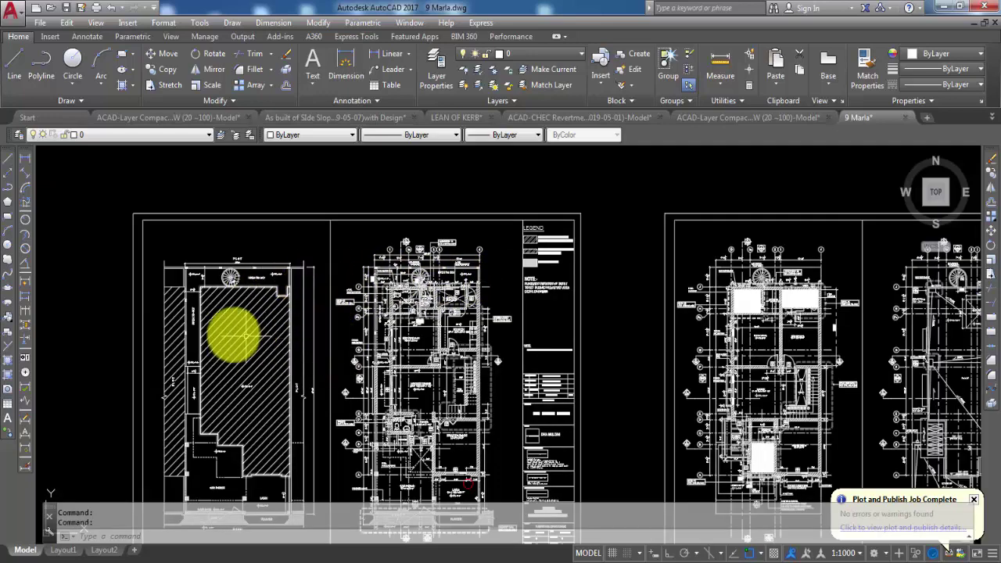
pyautogui.scroll(3, 232, 328)
pyautogui.moveTo(232, 324); pyautogui.dragTo(276, 372, button='middle')
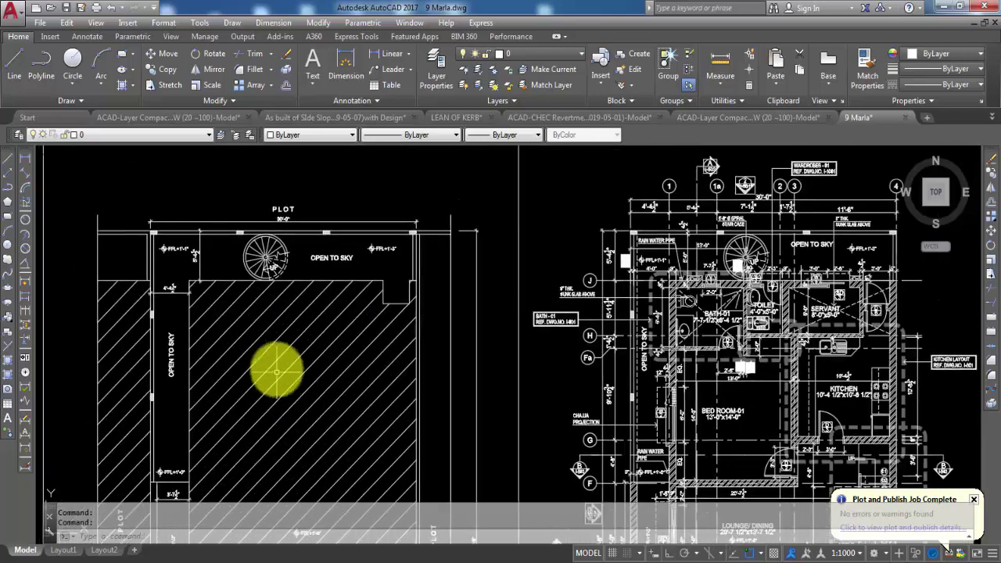
pyautogui.rightClick(267, 329)
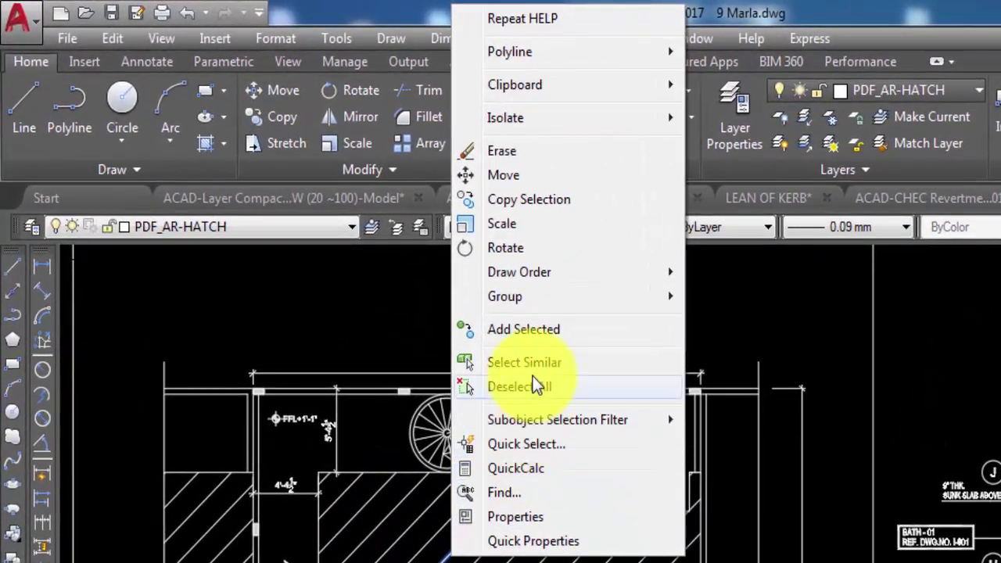
pyautogui.click(526, 362)
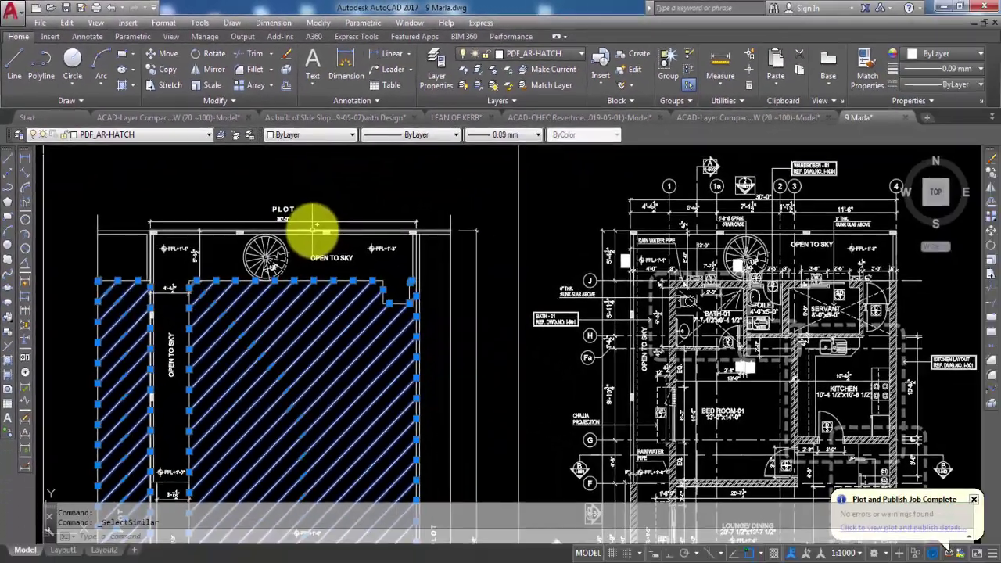
pyautogui.scroll(-5, 474, 491)
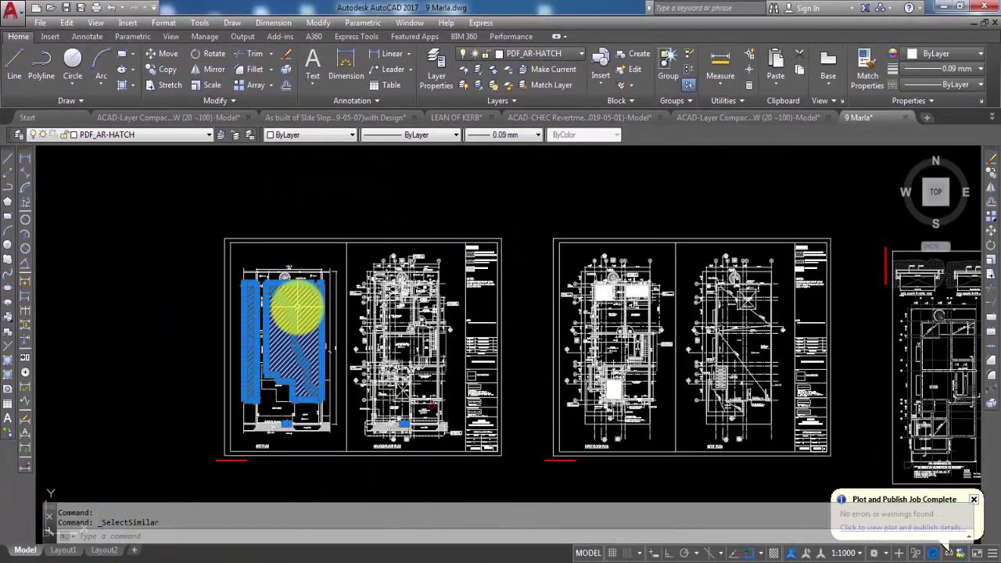
pyautogui.scroll(4, 295, 309)
pyautogui.scroll(-4, 301, 353)
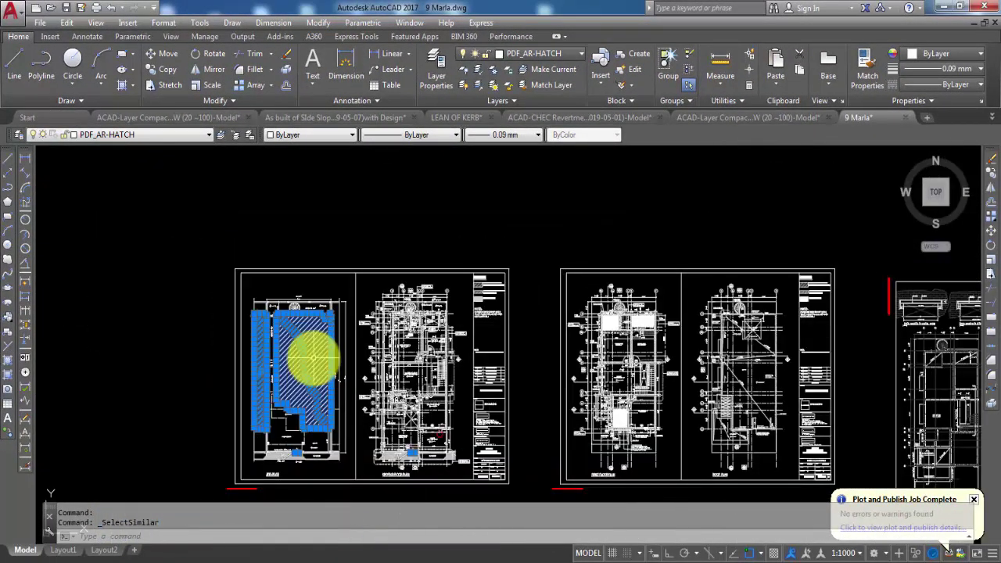
pyautogui.scroll(8, 301, 297)
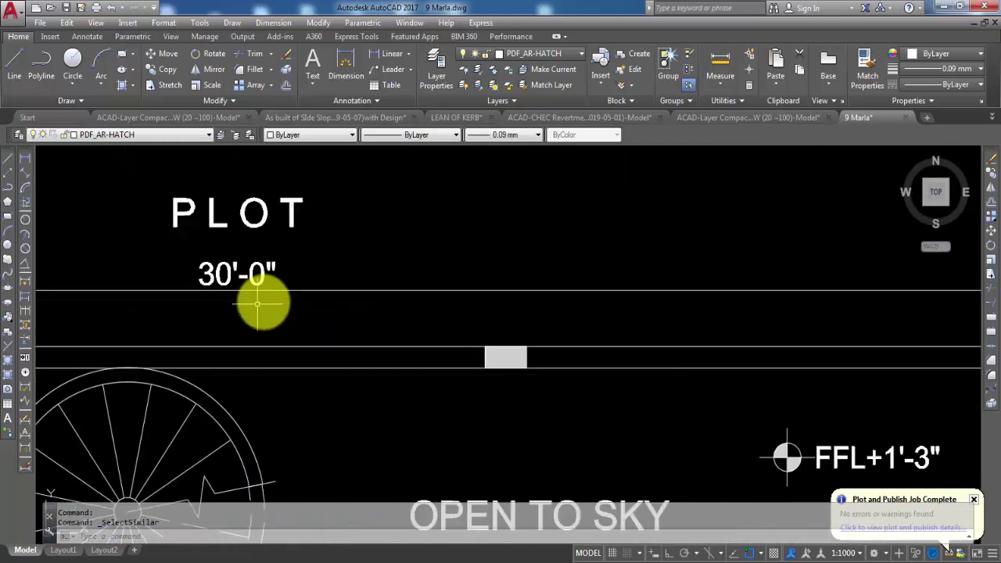
pyautogui.scroll(-8, 328, 297)
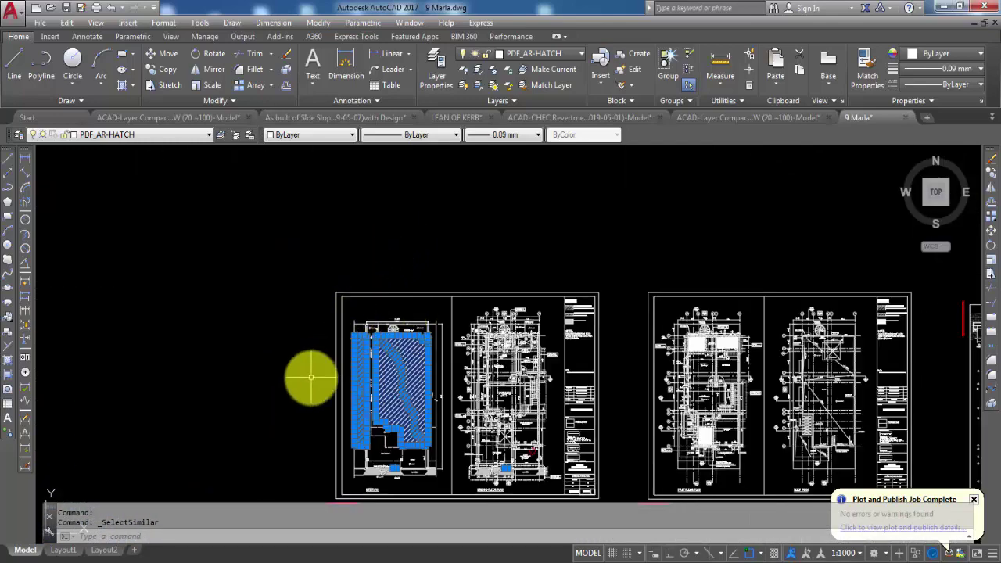
pyautogui.write('M')
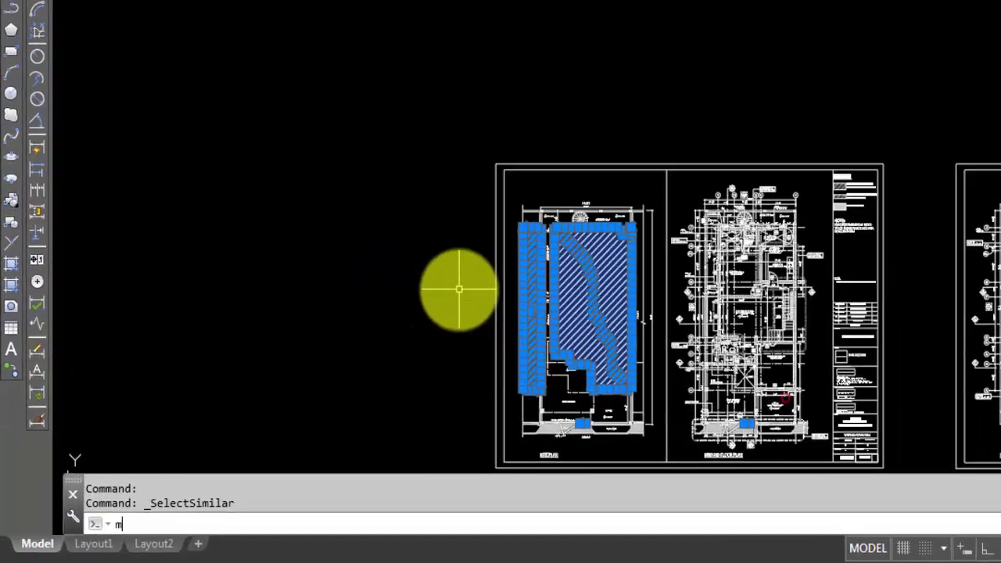
pyautogui.press('Return')
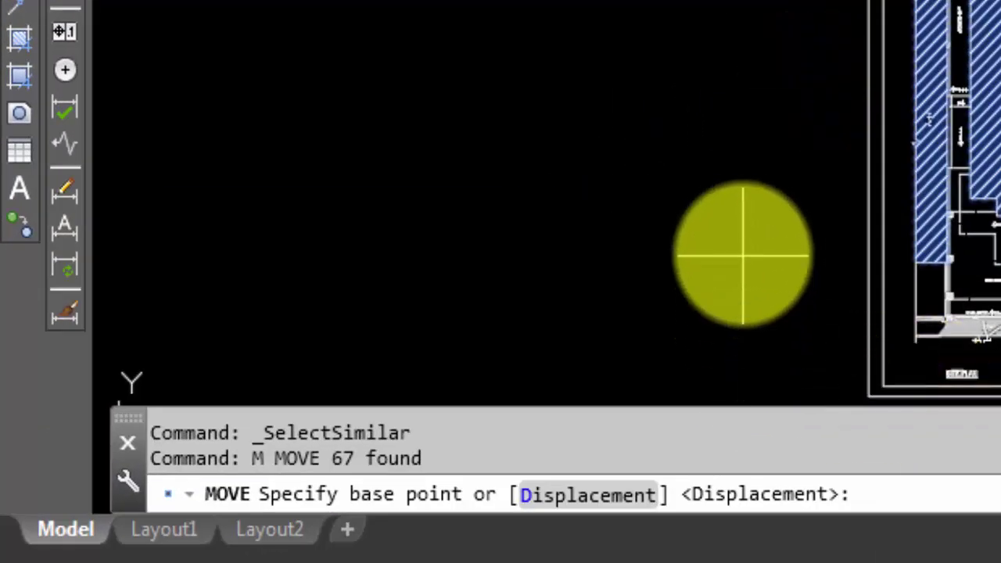
pyautogui.click(743, 240)
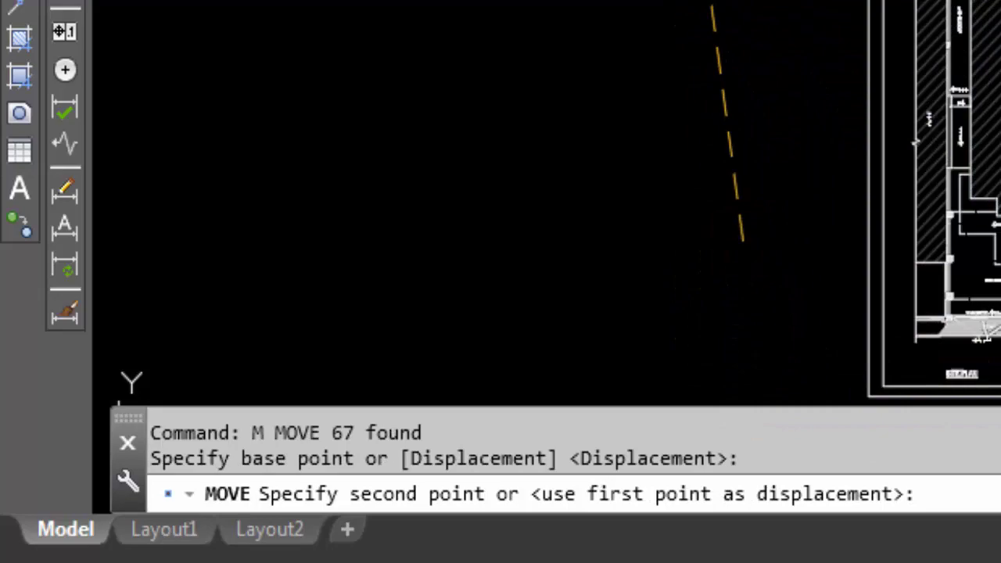
pyautogui.press('F8')
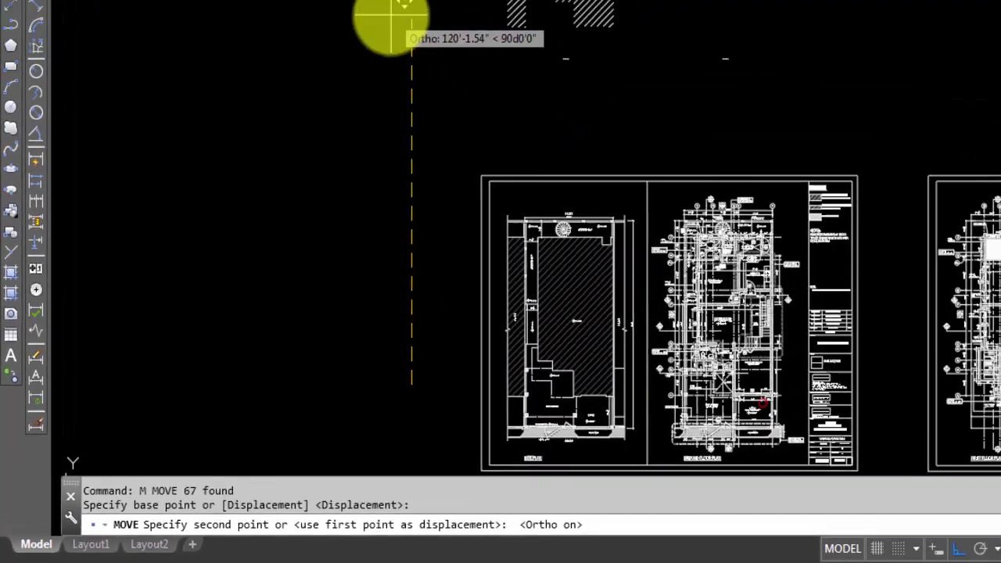
pyautogui.write('100')
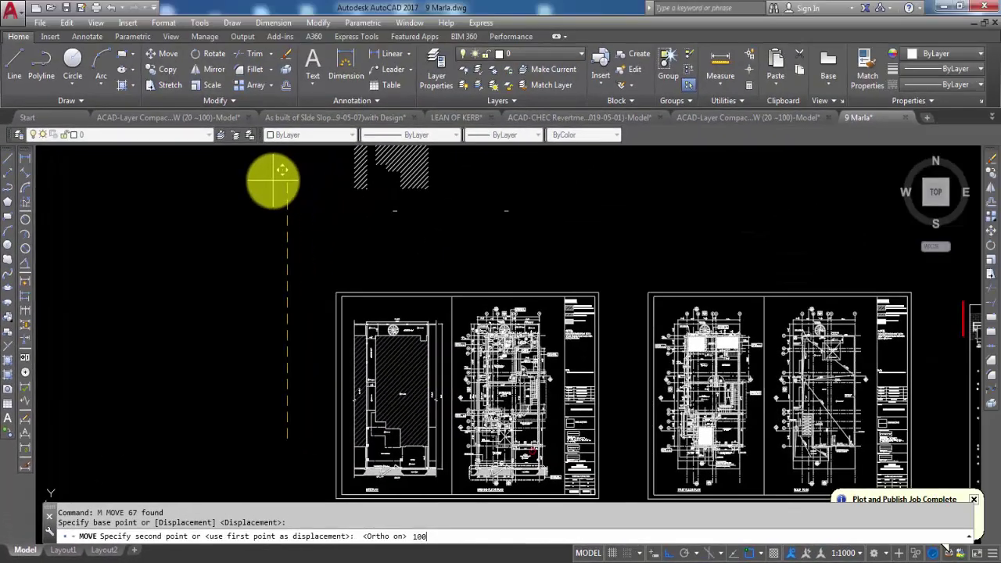
pyautogui.write("'")
pyautogui.press('Return')
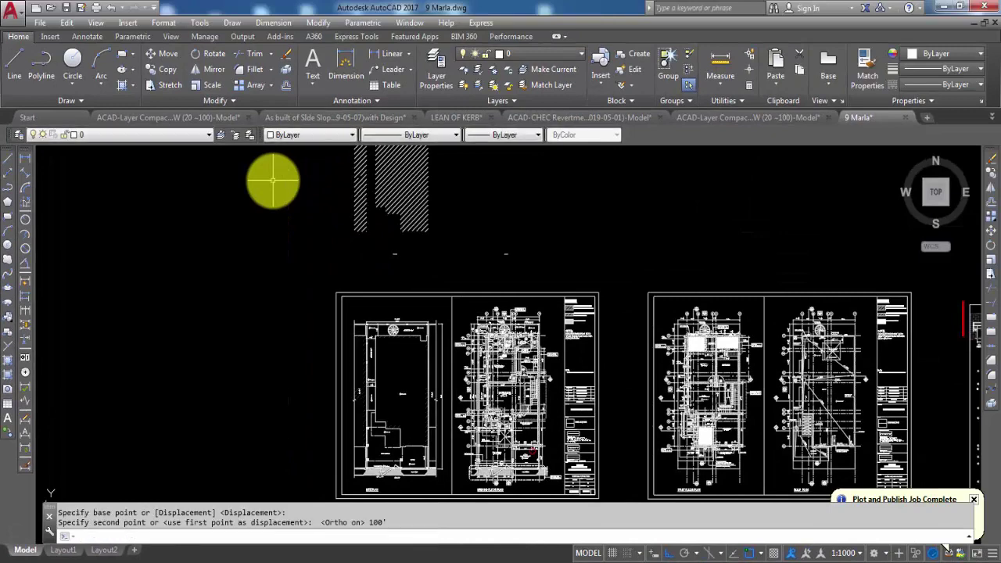
# Select all objects similar to the site plan's building outline on the PDF_AR-WALLS layer and move them 100' straight up
pyautogui.scroll(5, 461, 356)
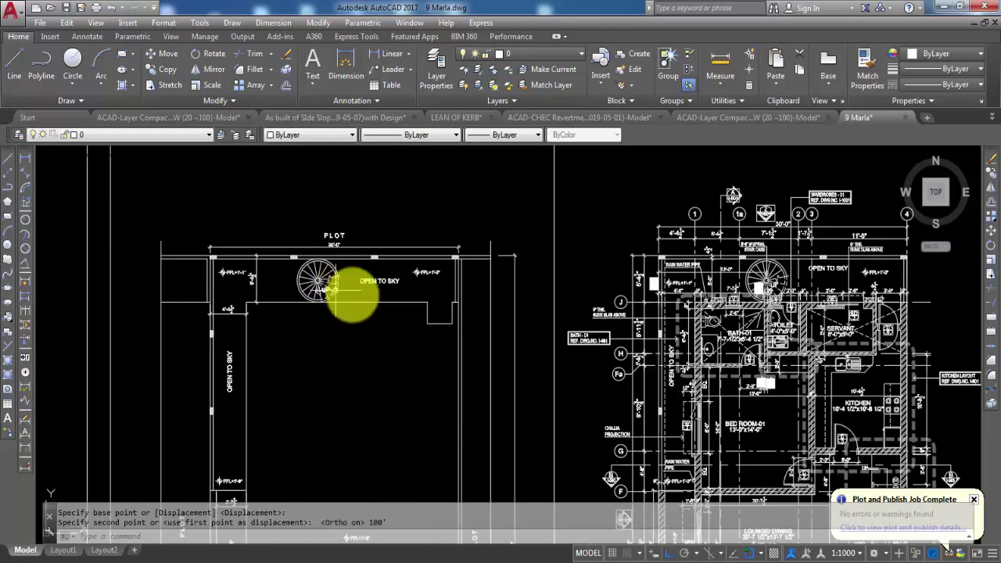
pyautogui.click(370, 301)
pyautogui.scroll(-5, 365, 337)
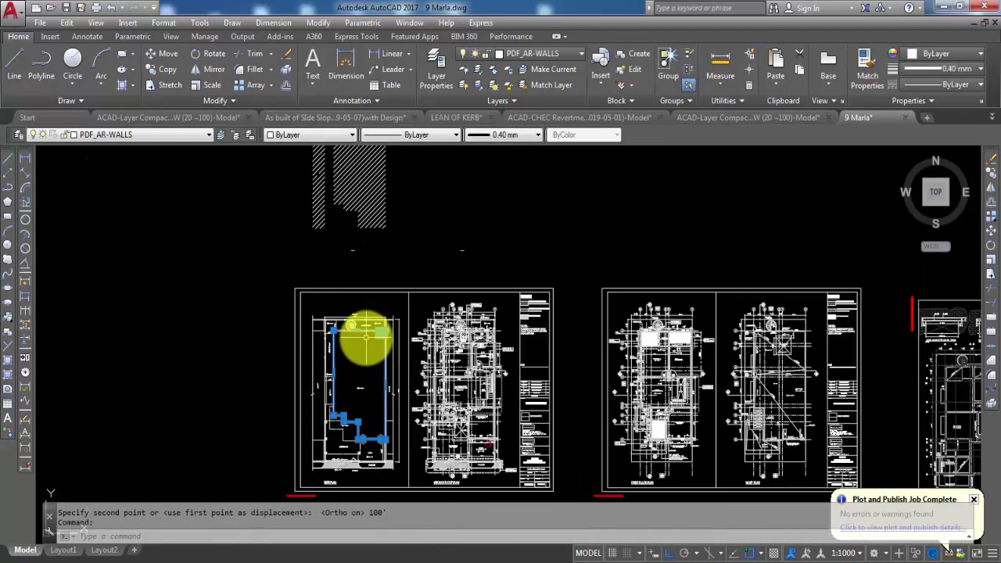
pyautogui.scroll(2, 362, 317)
pyautogui.rightClick(190, 345)
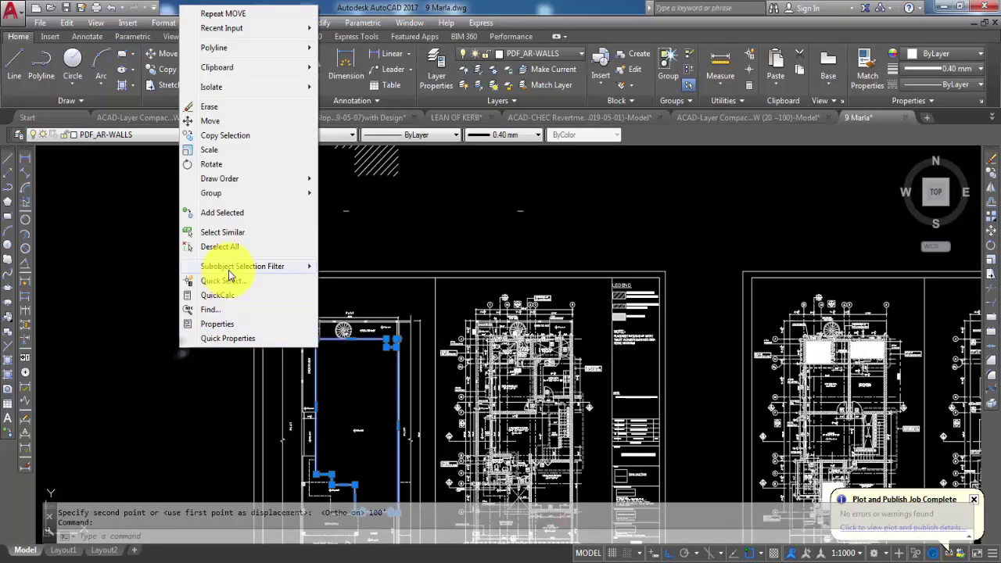
pyautogui.click(233, 231)
pyautogui.scroll(-3, 402, 383)
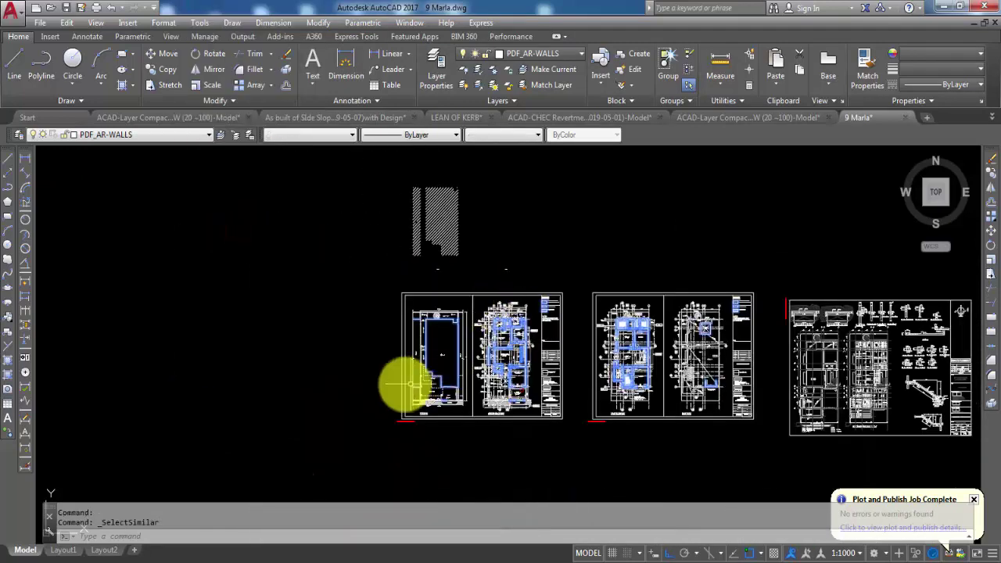
pyautogui.scroll(4, 512, 344)
pyautogui.scroll(-3, 737, 351)
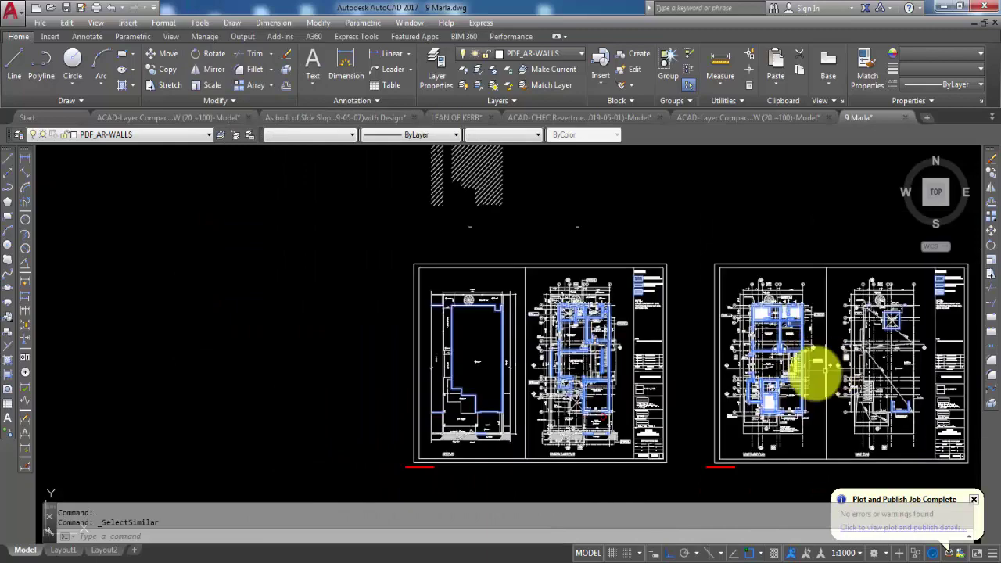
pyautogui.scroll(-1, 772, 341)
pyautogui.moveTo(772, 342); pyautogui.dragTo(558, 297, button='middle')
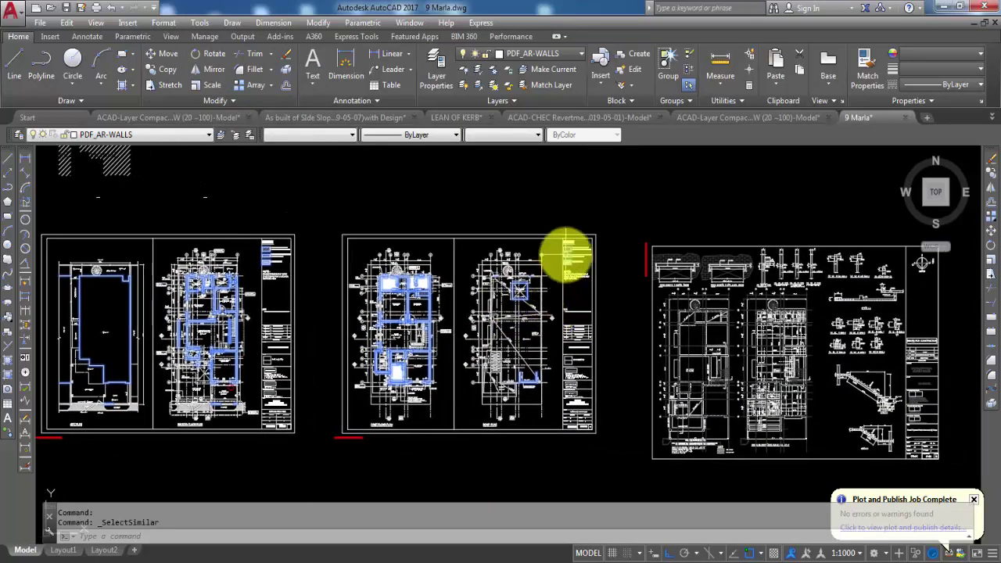
pyautogui.moveTo(229, 350); pyautogui.dragTo(581, 313, button='middle')
pyautogui.moveTo(378, 349); pyautogui.dragTo(373, 404, button='middle')
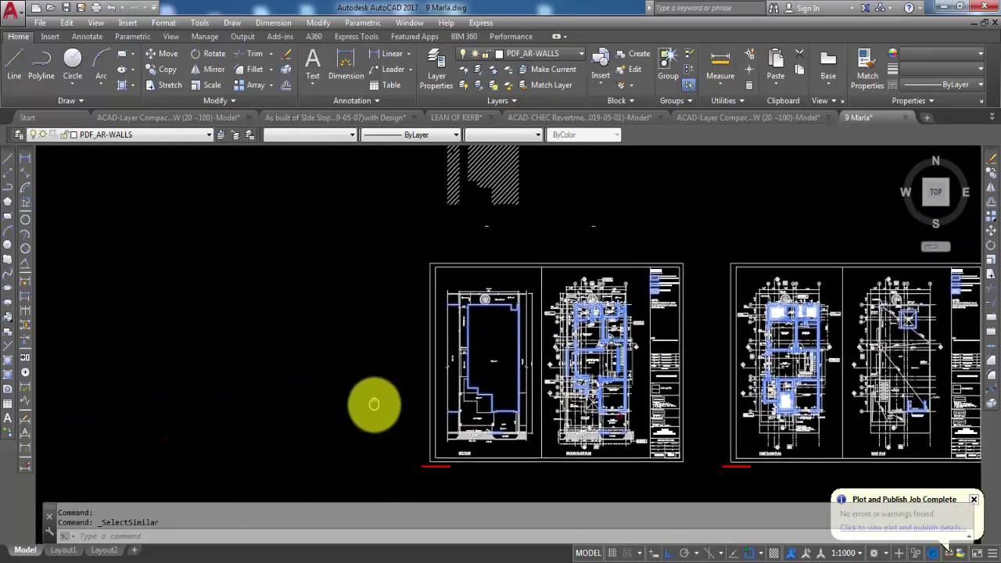
pyautogui.write('m')
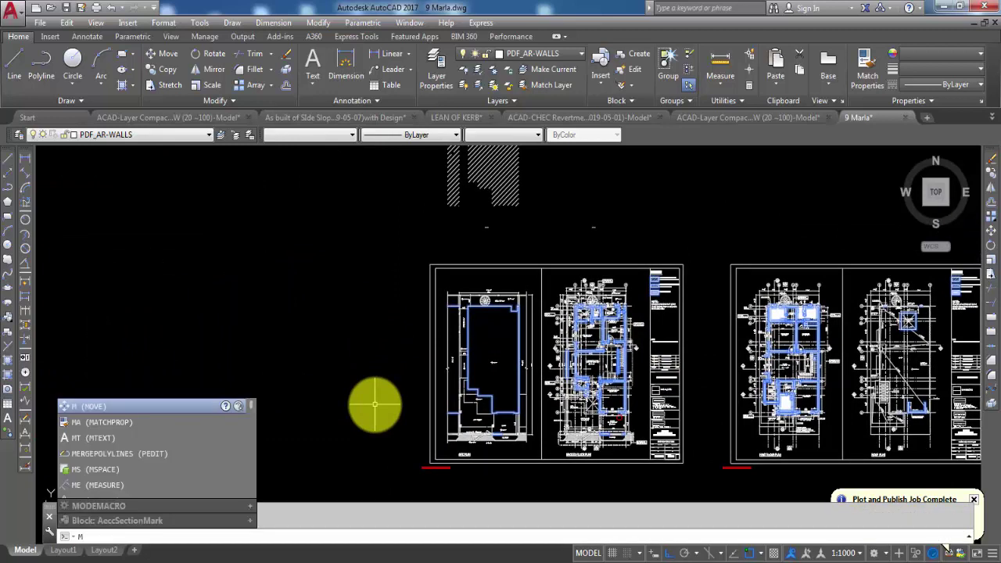
pyautogui.press('Return')
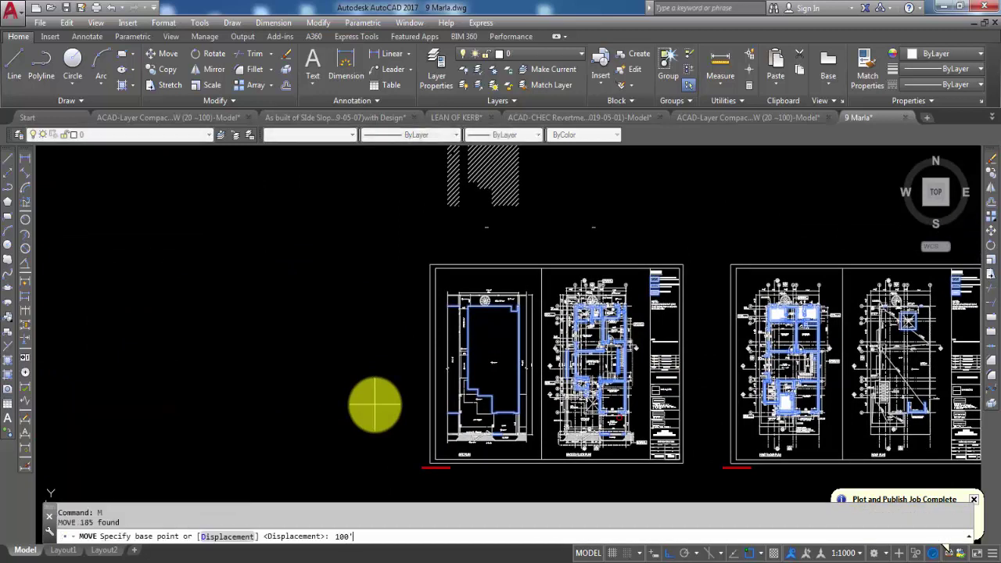
pyautogui.click(376, 404)
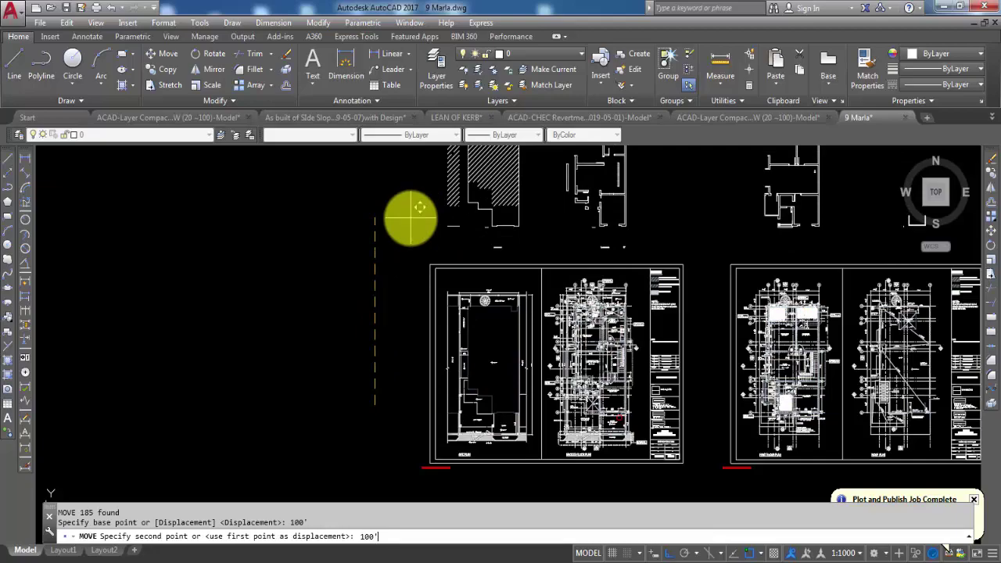
pyautogui.write("100'")
pyautogui.press('Return')
# Try to move all objects similar to the first sheet's outer border straight up by 100, and undo that move
pyautogui.scroll(6, 599, 357)
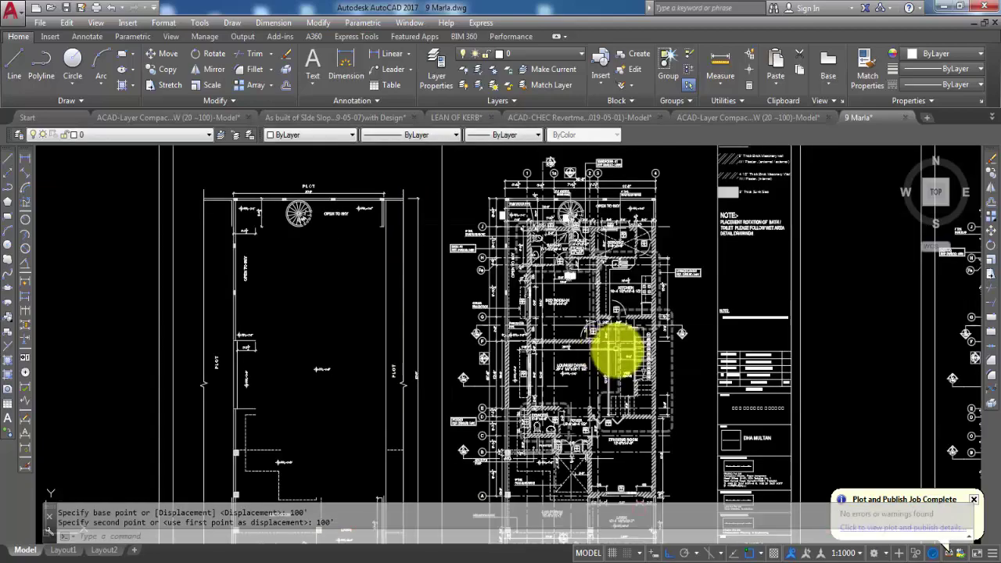
pyautogui.scroll(-5, 514, 356)
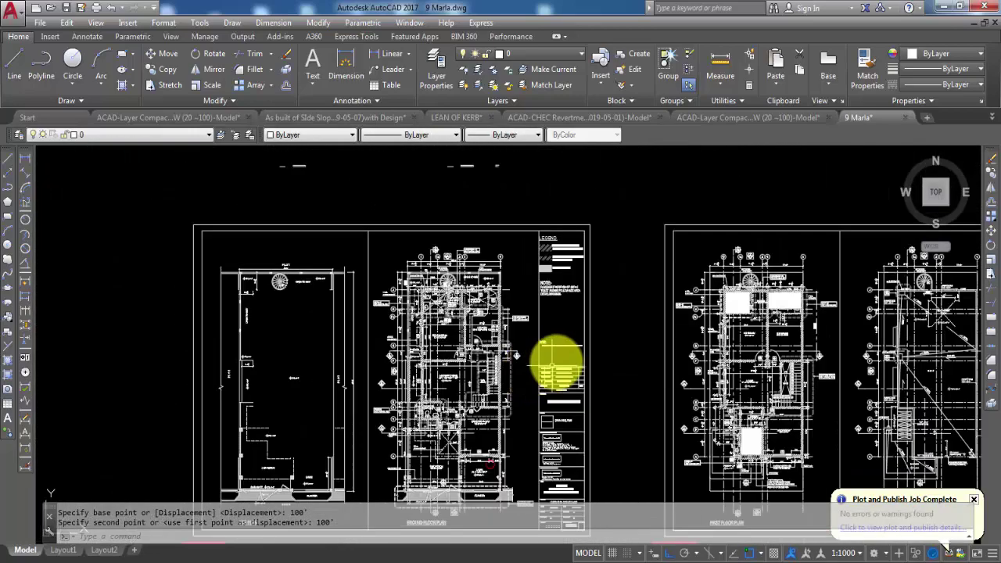
pyautogui.click(587, 303)
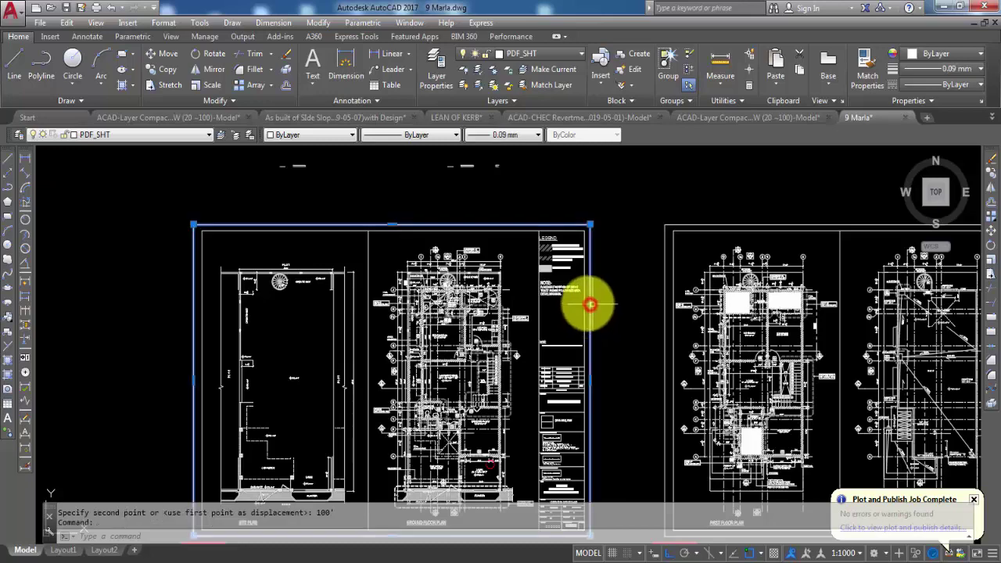
pyautogui.rightClick(514, 247)
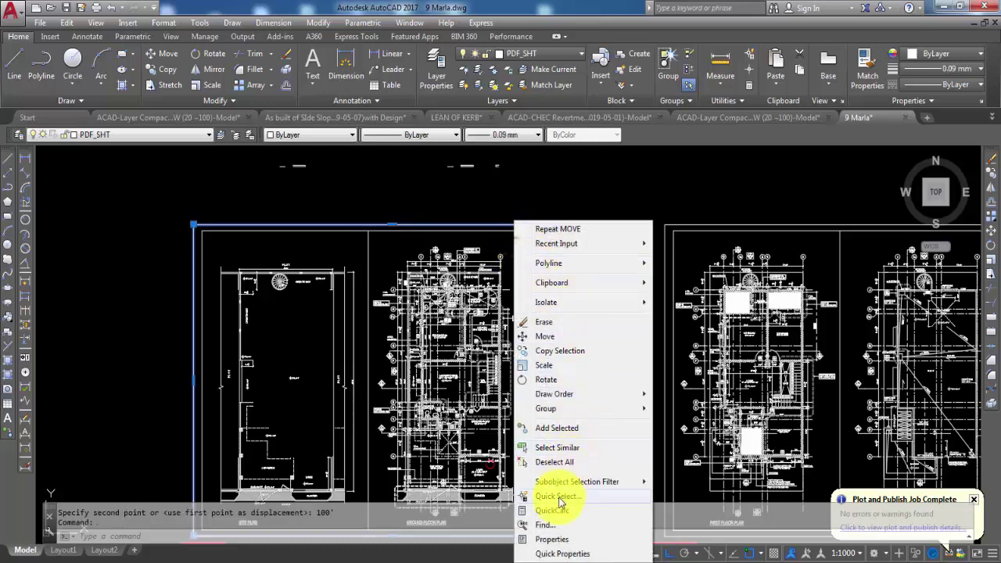
pyautogui.click(560, 448)
pyautogui.scroll(-5, 554, 398)
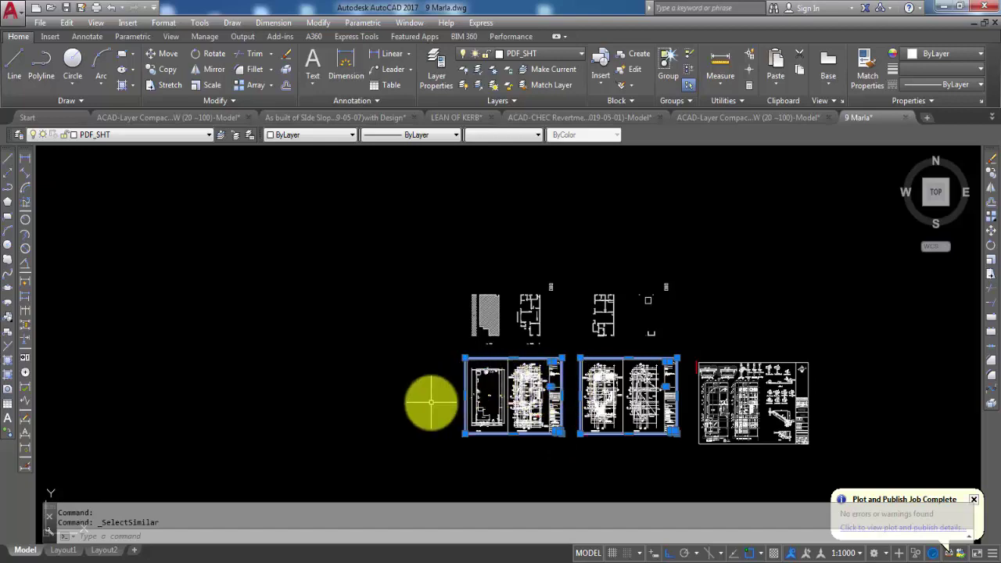
pyautogui.write('m')
pyautogui.press('Return')
pyautogui.write('10')
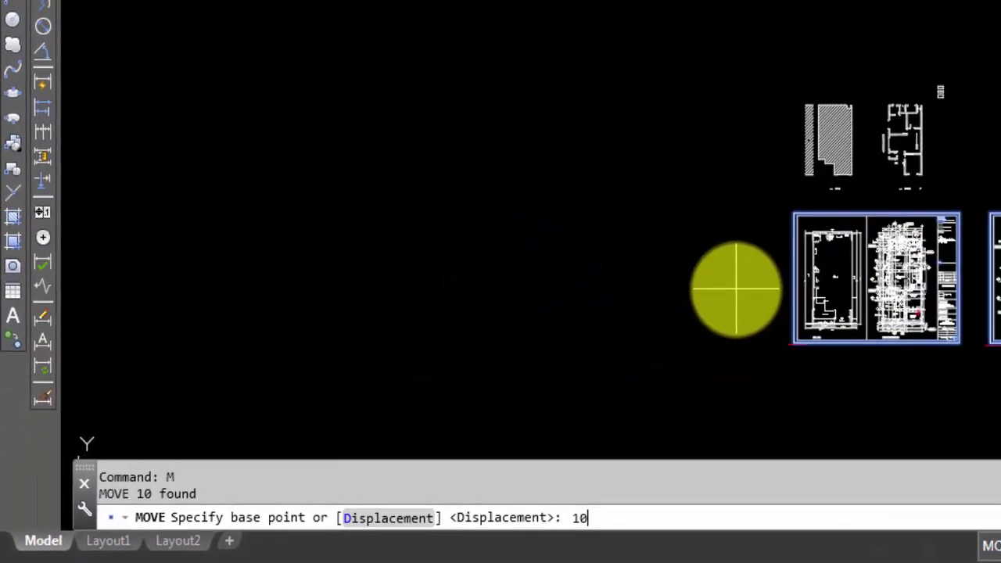
pyautogui.write('0')
pyautogui.click(692, 305)
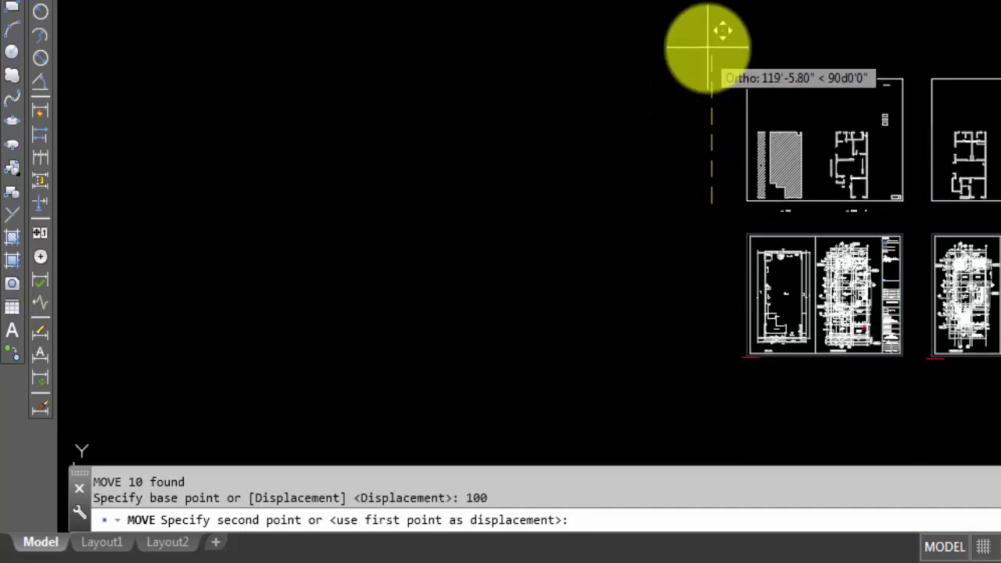
pyautogui.write('100')
pyautogui.press('Return')
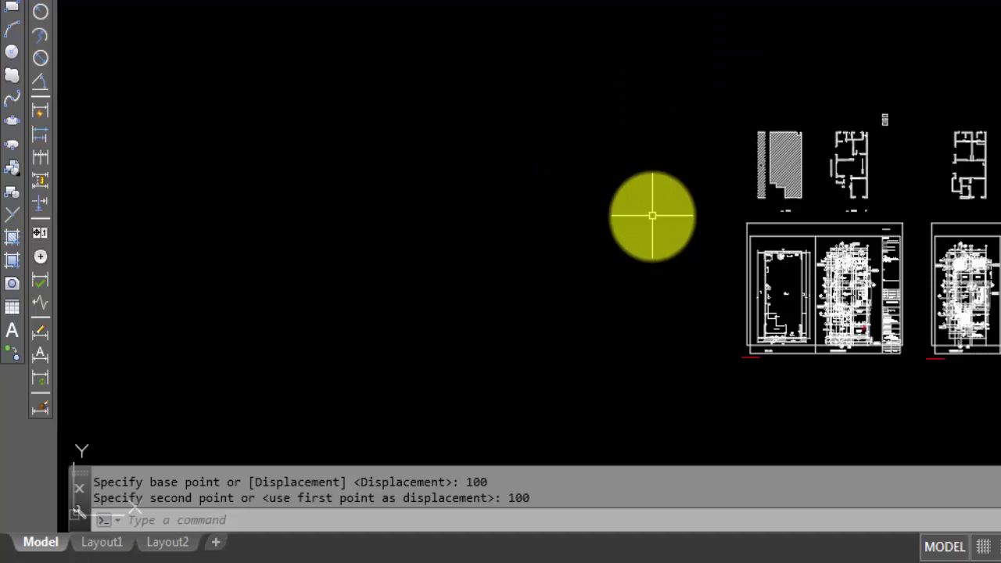
pyautogui.hotkey('ctrl', 'z')
# Select all objects similar to the first sheet's outer border and move them 100' straight up
pyautogui.scroll(2, 853, 231)
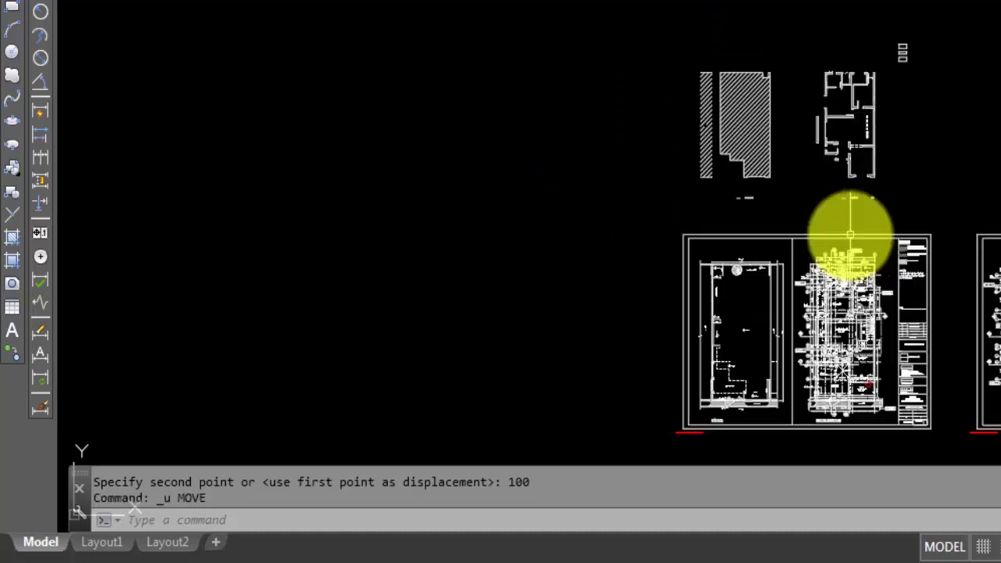
pyautogui.click(903, 232)
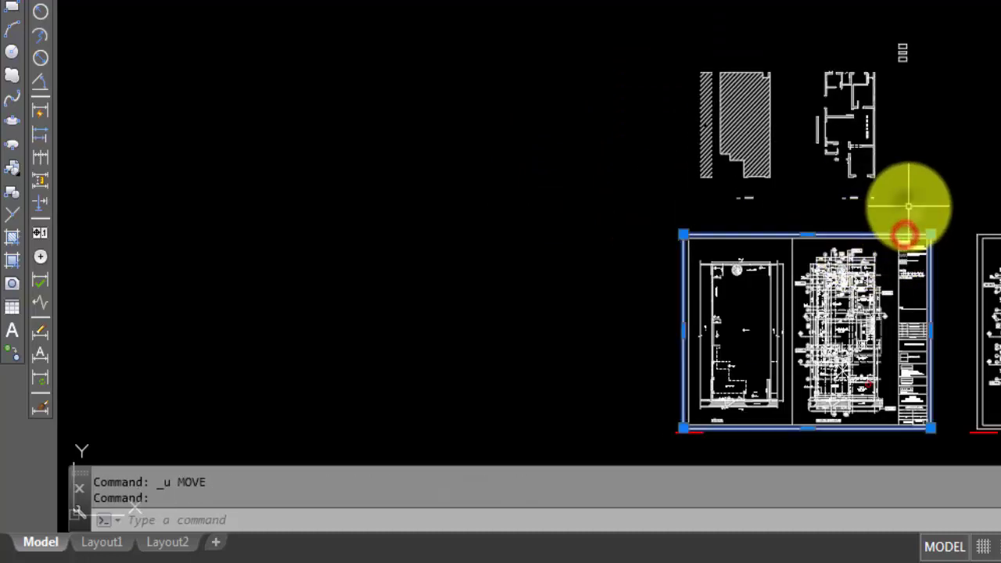
pyautogui.rightClick(903, 233)
pyautogui.click(614, 450)
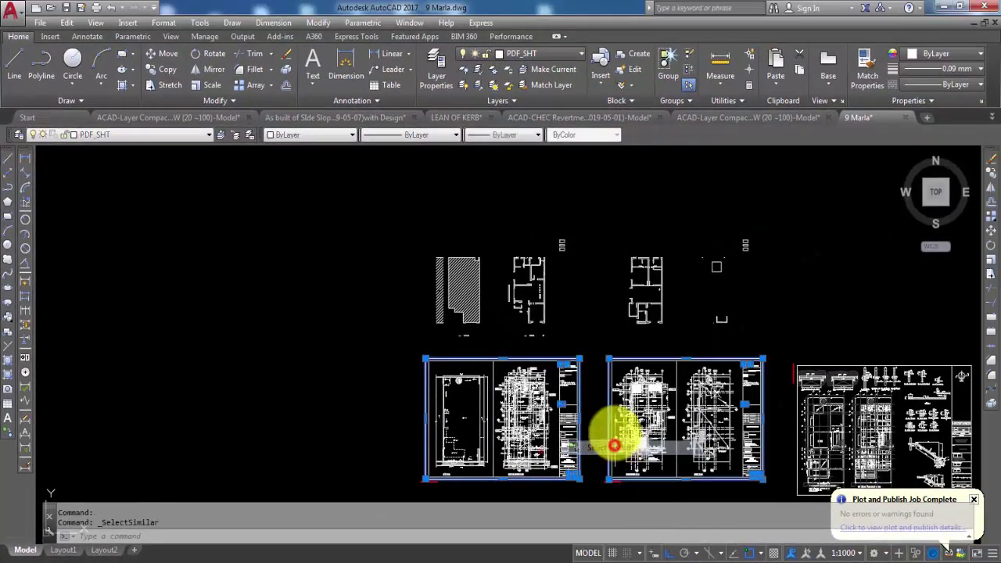
pyautogui.write('m')
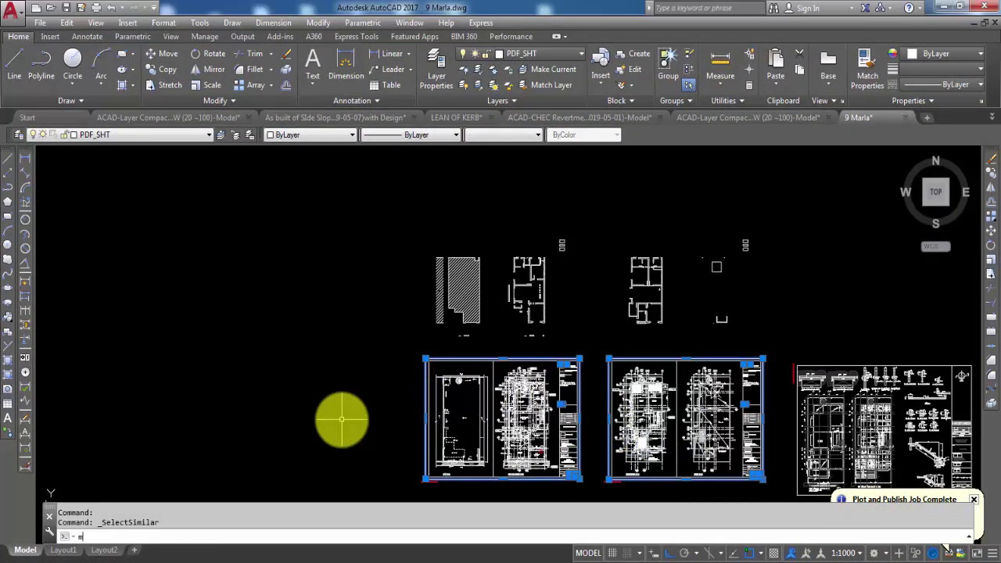
pyautogui.press('Return')
pyautogui.click(362, 461)
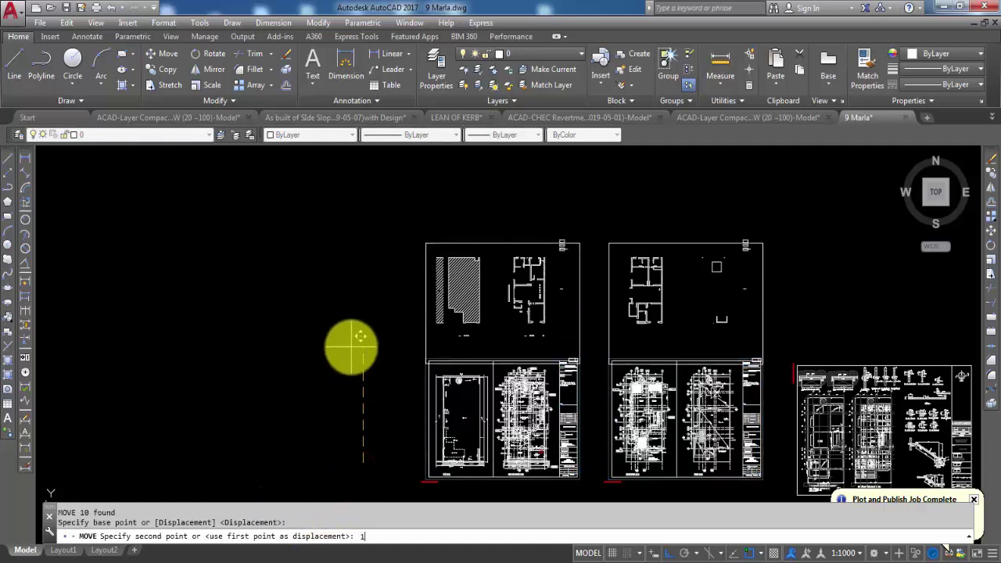
pyautogui.write("100'")
pyautogui.press('Return')
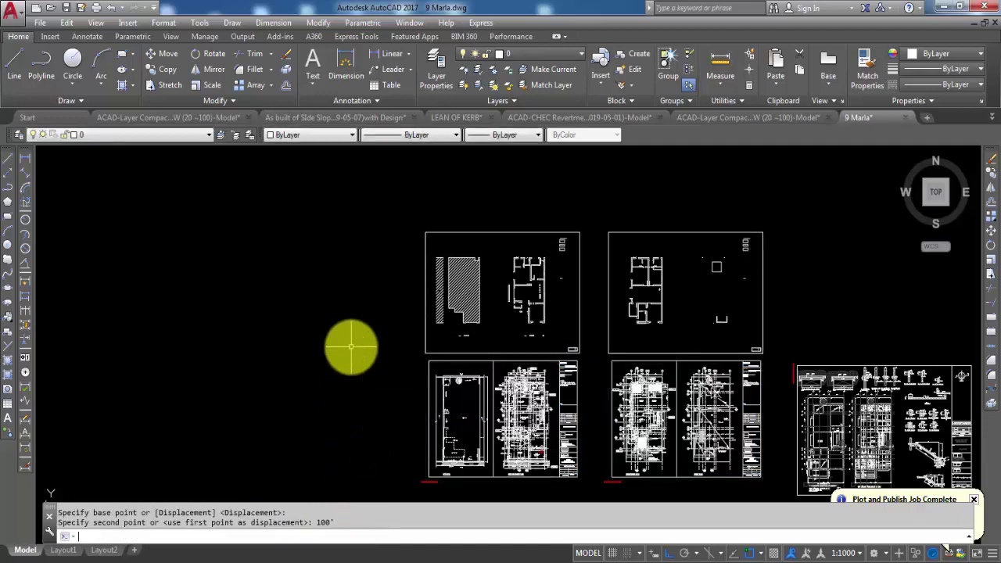
# Select all objects similar to a wall hatch line in the first floor plan and move them 100' straight up
pyautogui.moveTo(687, 460); pyautogui.dragTo(469, 368, button='middle')
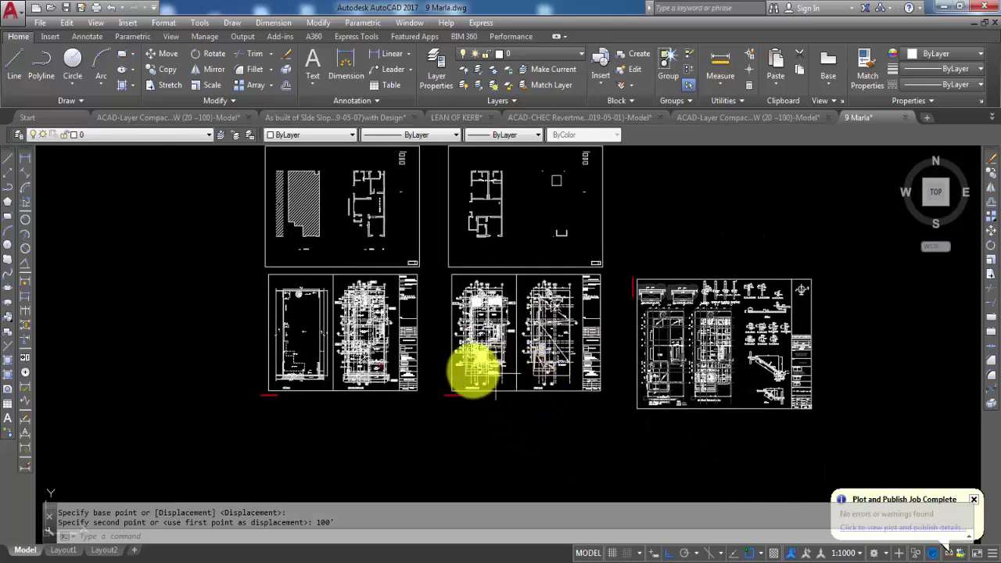
pyautogui.scroll(3, 471, 328)
pyautogui.scroll(2, 543, 323)
pyautogui.moveTo(543, 323); pyautogui.dragTo(509, 339, button='middle')
pyautogui.scroll(3, 520, 306)
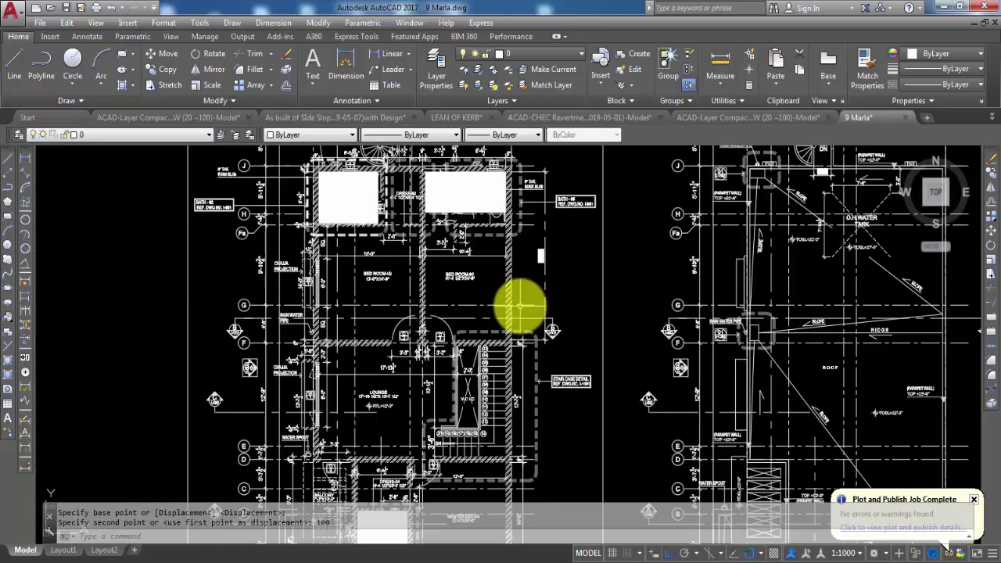
pyautogui.click(512, 290)
pyautogui.rightClick(527, 274)
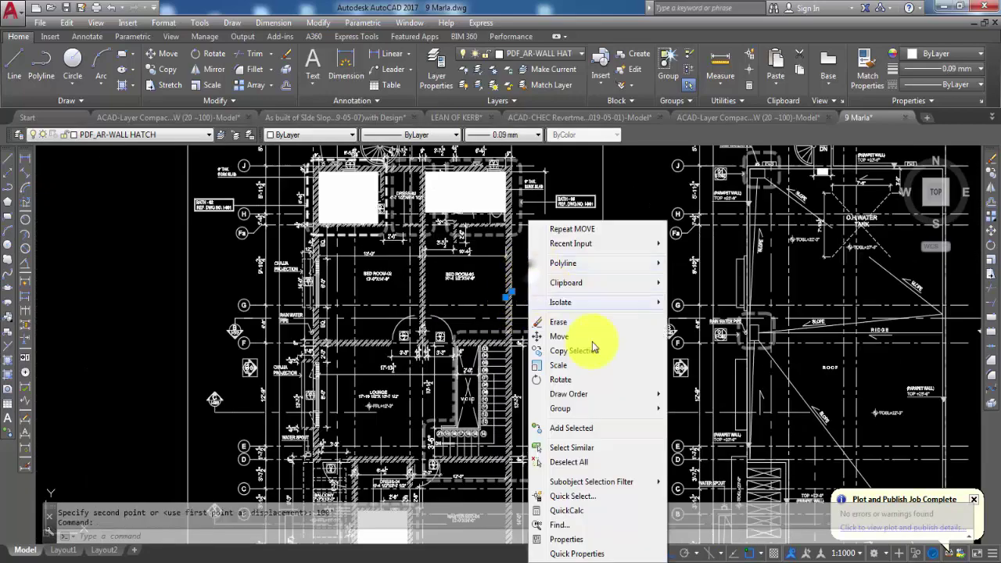
pyautogui.click(572, 448)
pyautogui.scroll(-5, 586, 373)
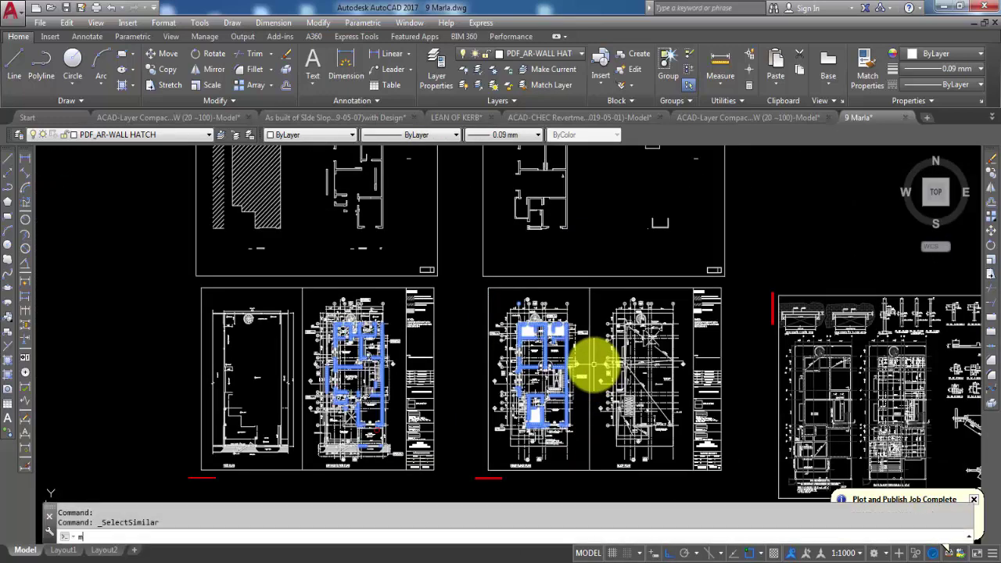
pyautogui.write('M')
pyautogui.press('Return')
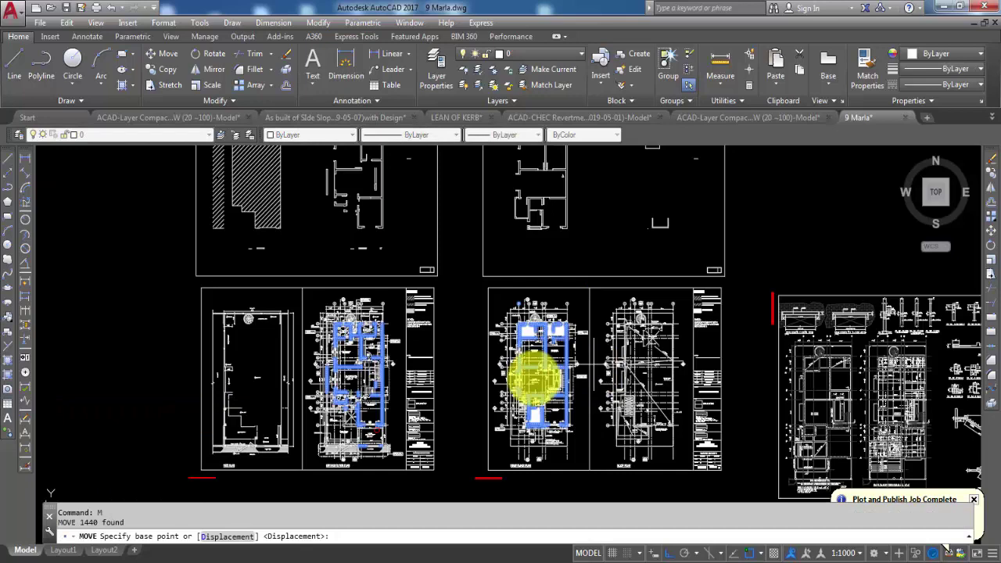
pyautogui.click(143, 413)
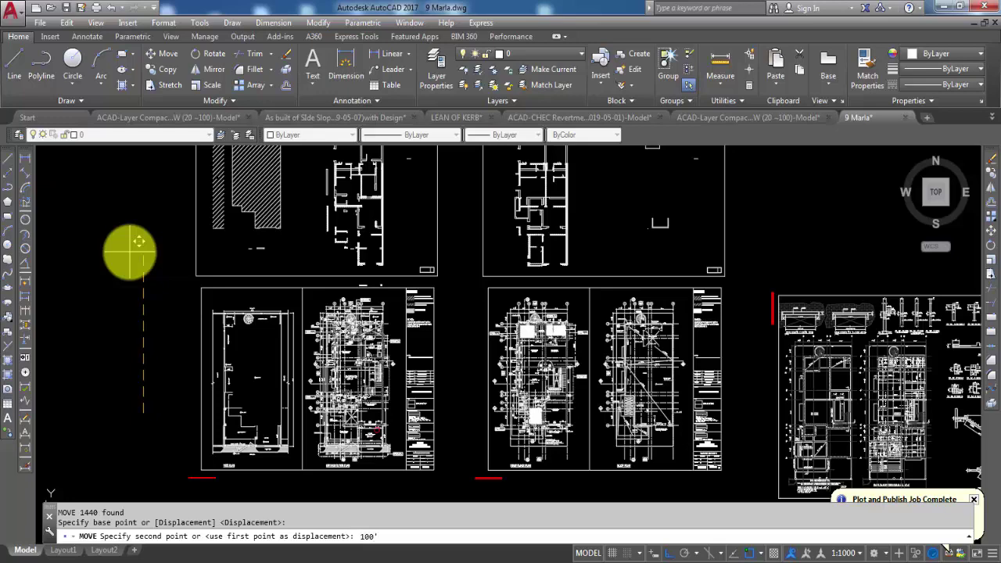
pyautogui.write("100'")
pyautogui.press('Return')
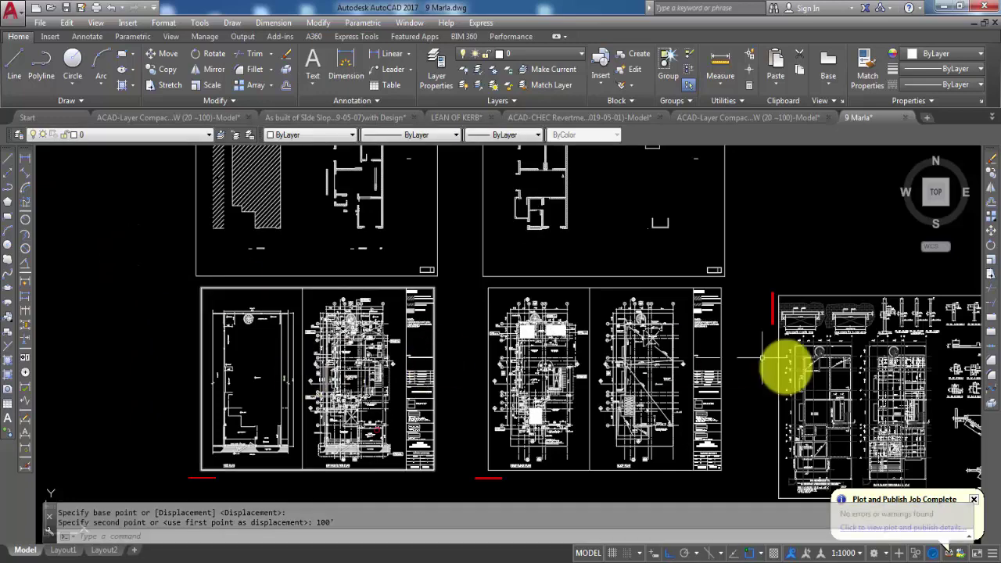
pyautogui.moveTo(689, 364); pyautogui.dragTo(561, 376, button='middle')
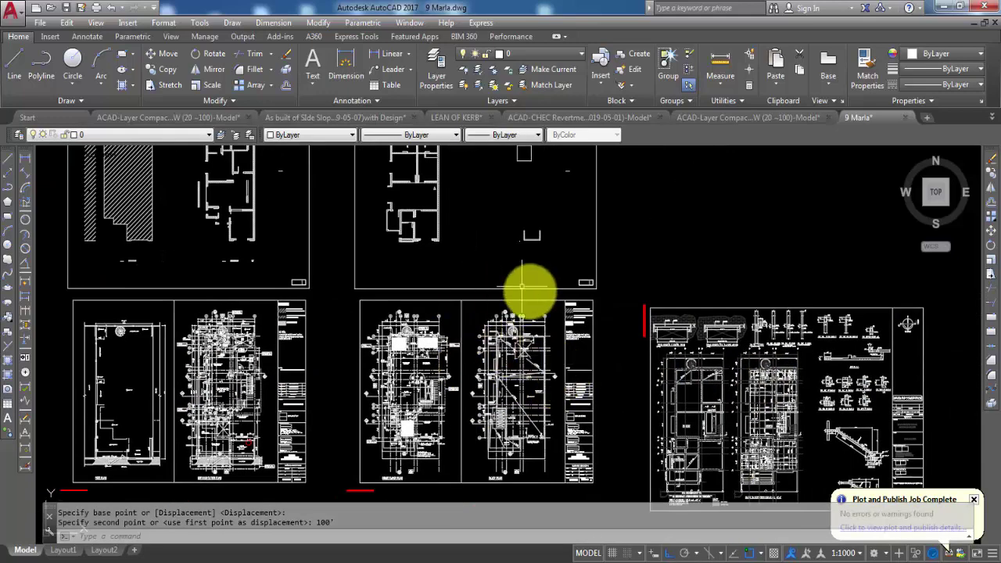
pyautogui.moveTo(437, 286); pyautogui.dragTo(458, 357, button='middle')
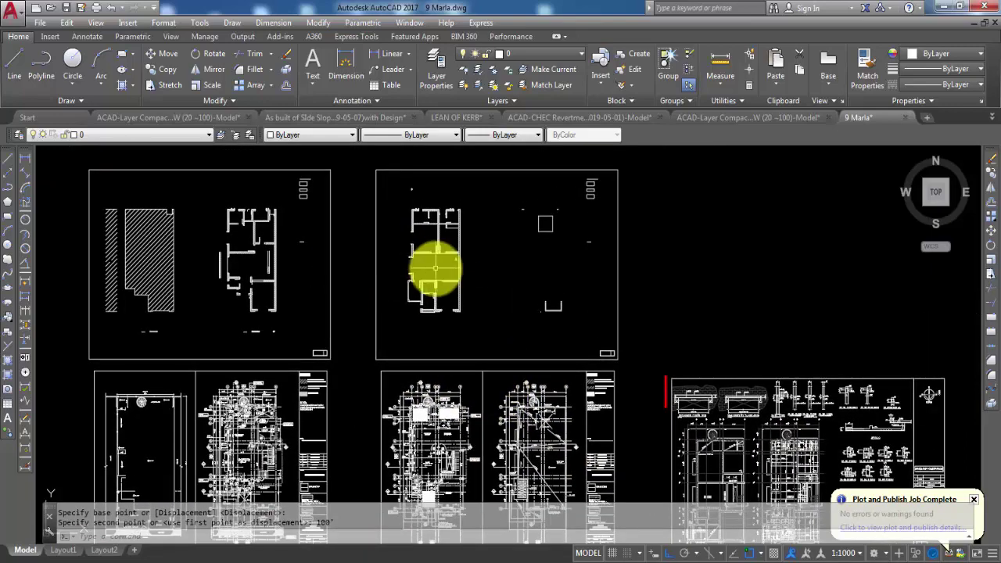
pyautogui.scroll(-4, 426, 264)
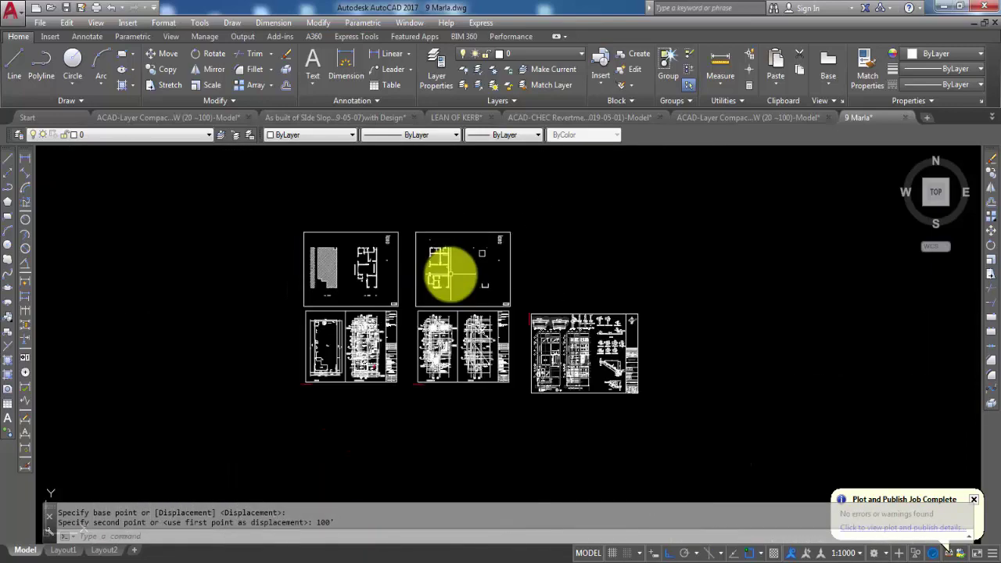
pyautogui.scroll(4, 446, 273)
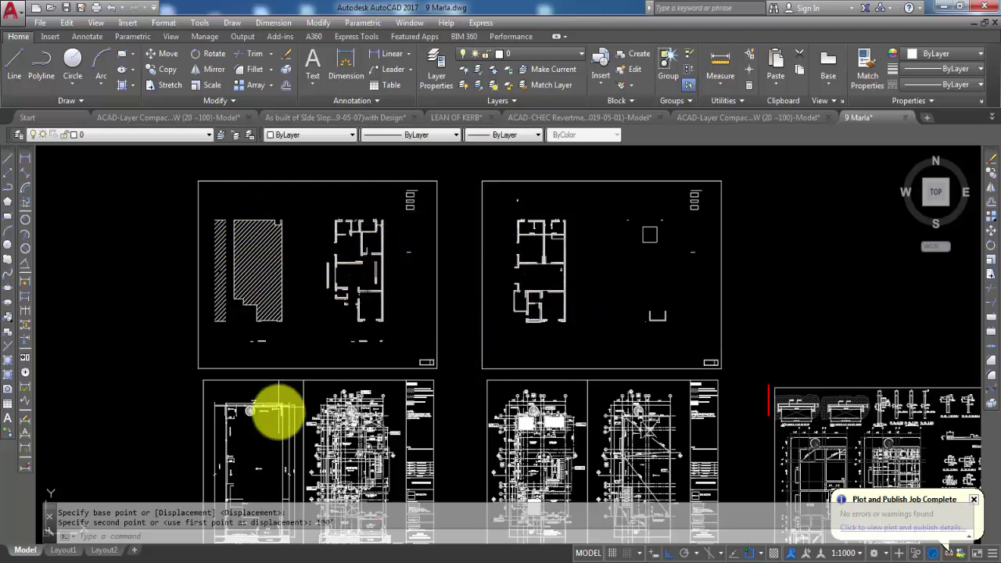
# Convert the hatches and walls inside the first upper border into a block named 123
pyautogui.scroll(8, 266, 398)
pyautogui.scroll(-7, 254, 395)
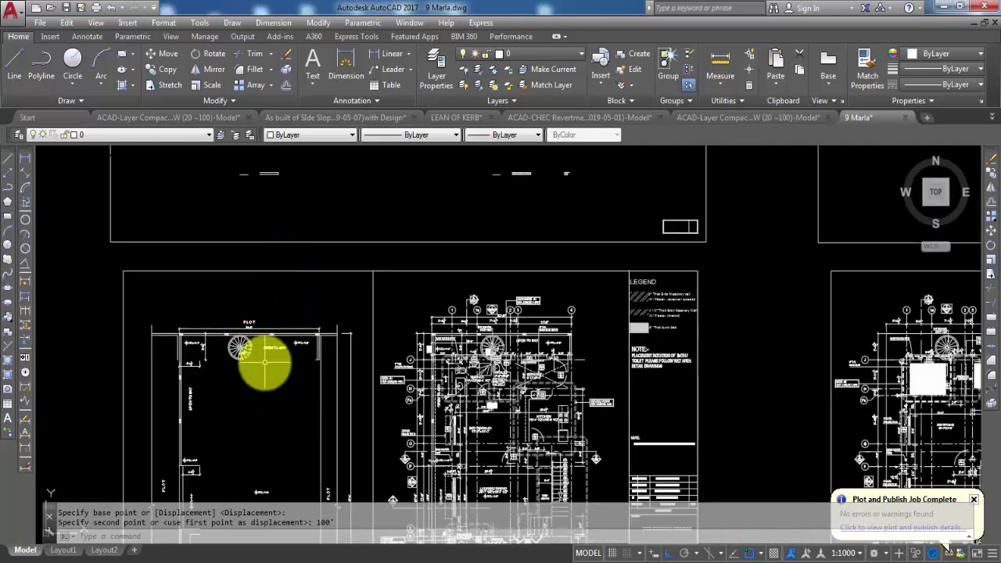
pyautogui.scroll(-4, 309, 364)
pyautogui.moveTo(283, 220); pyautogui.dragTo(301, 248, button='middle')
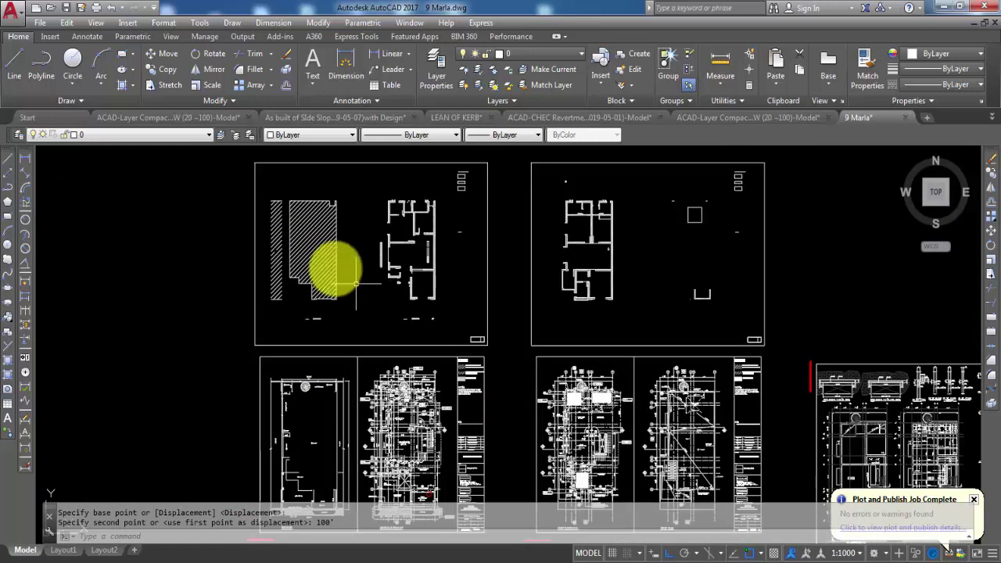
pyautogui.click(263, 192)
pyautogui.click(478, 319)
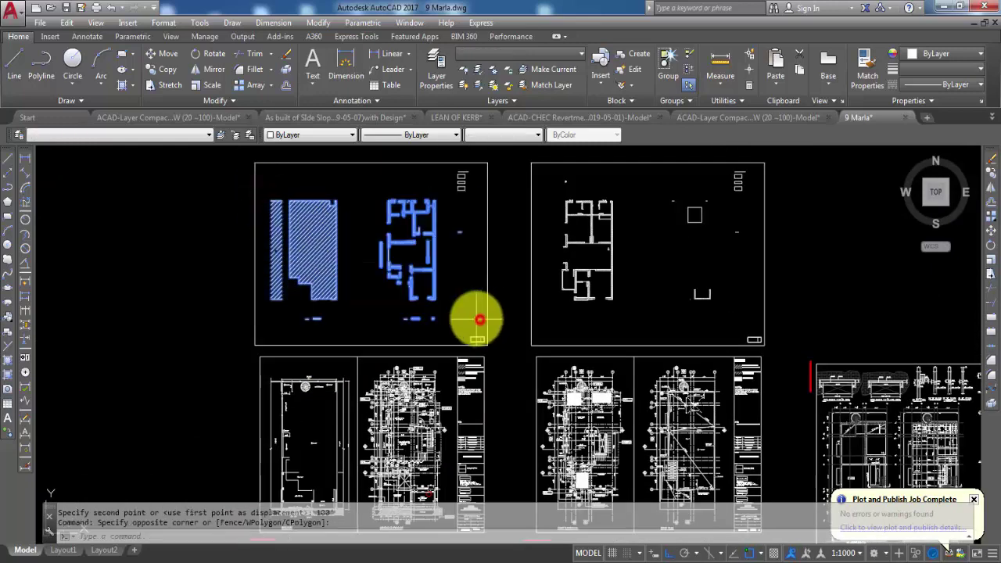
pyautogui.write('b')
pyautogui.press('Return')
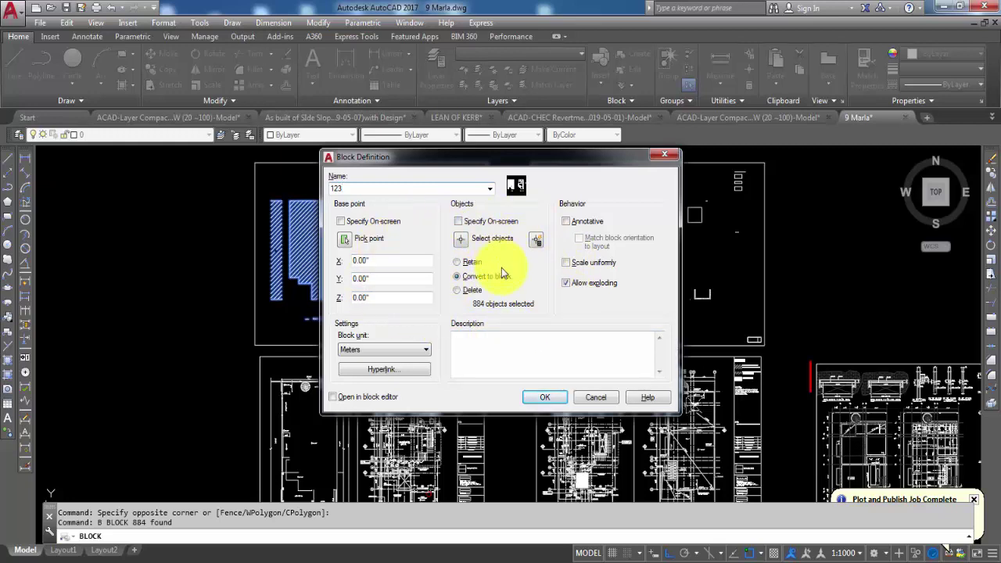
pyautogui.click(544, 399)
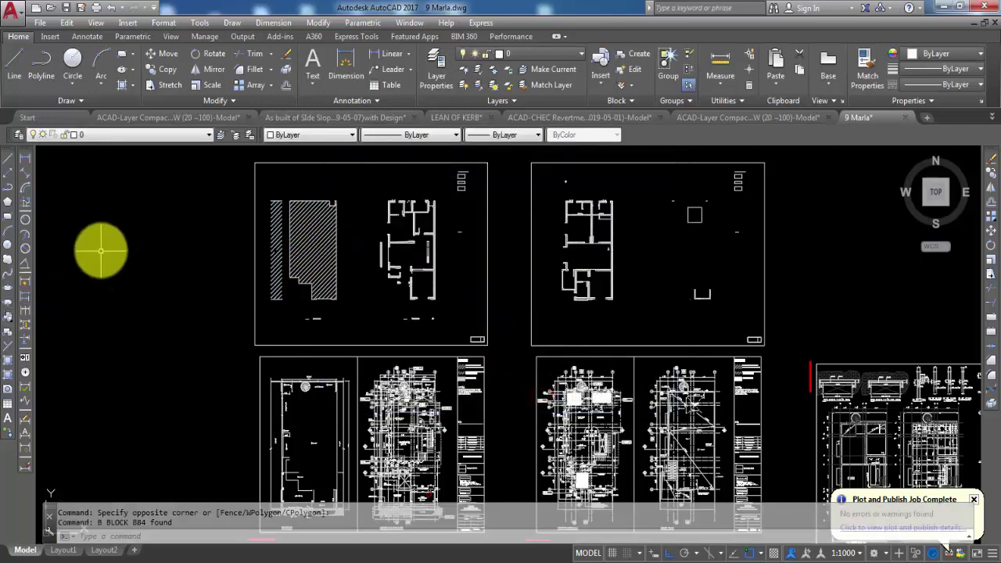
# Move the block of hatches and walls 100' straight down onto the first sheet
pyautogui.write('m')
pyautogui.press('Return')
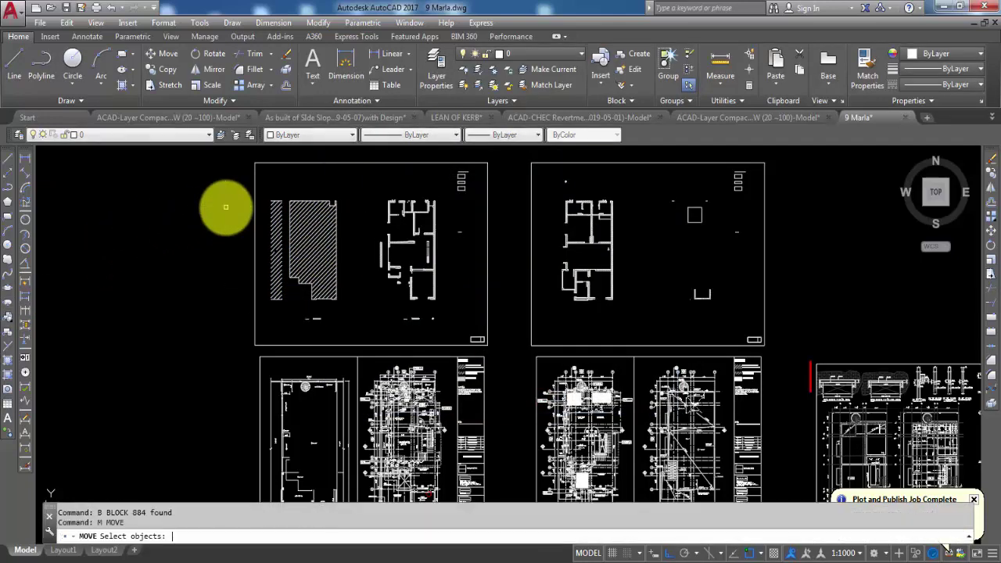
pyautogui.press('Return')
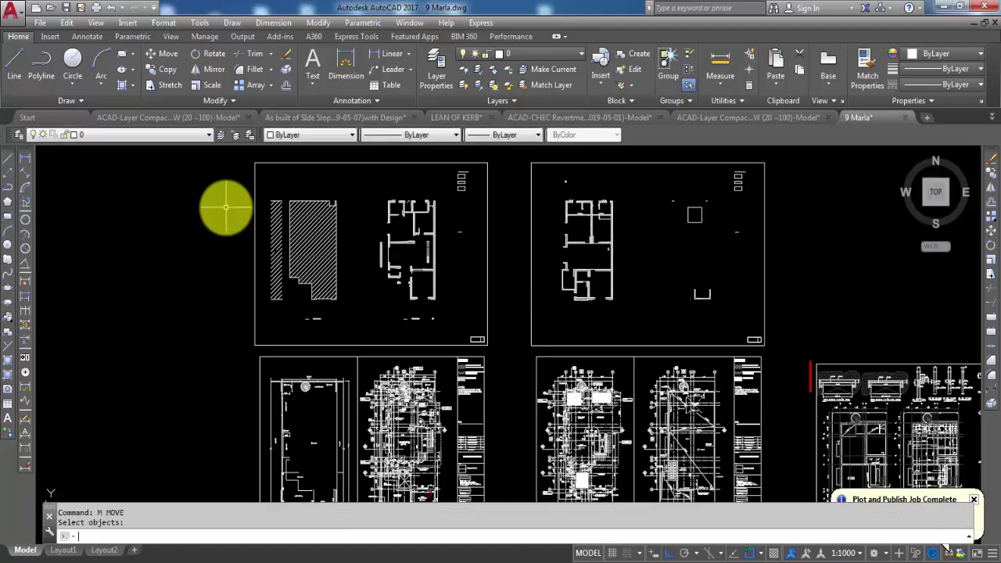
pyautogui.write('m')
pyautogui.press('Return')
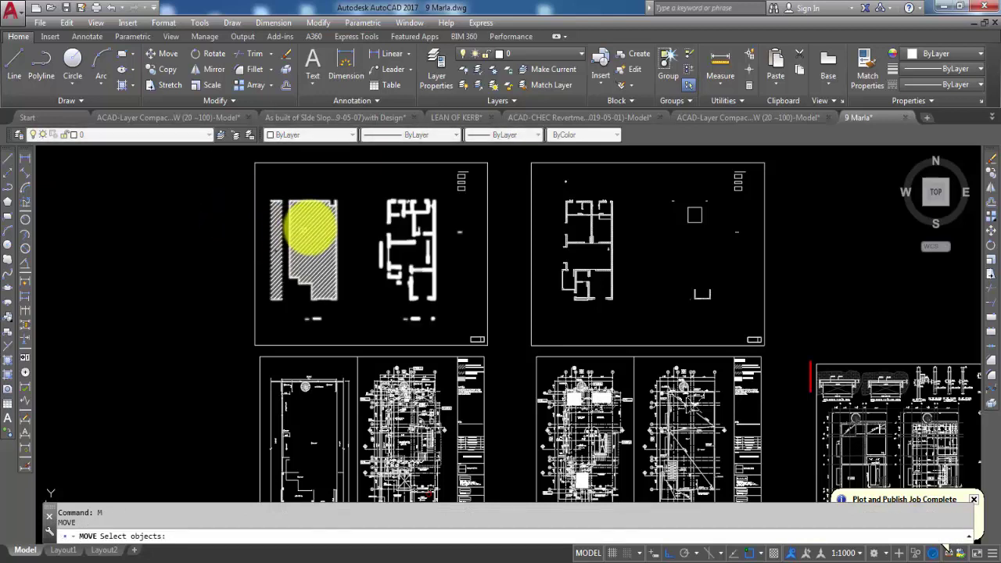
pyautogui.click(311, 224)
pyautogui.press('Return')
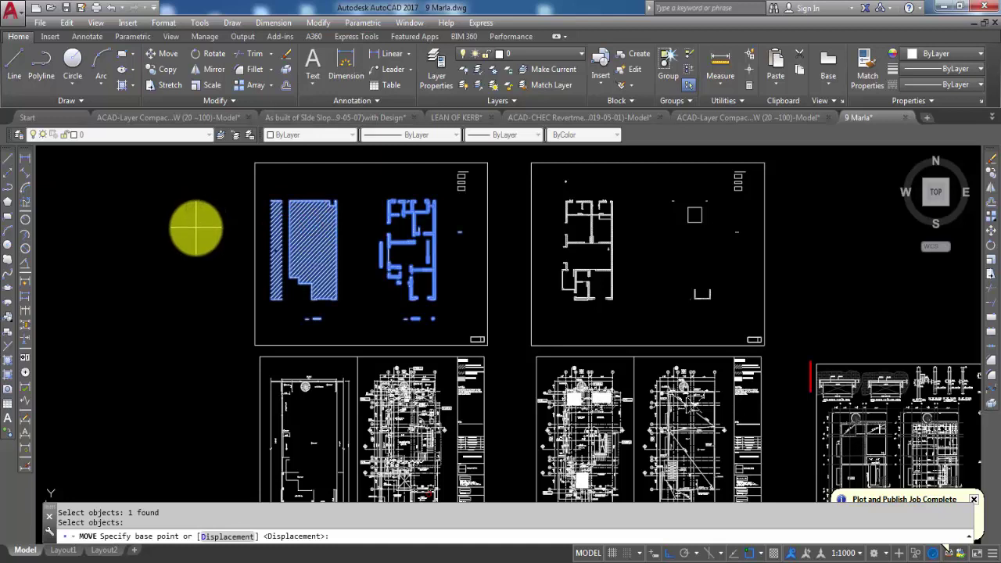
pyautogui.click(196, 227)
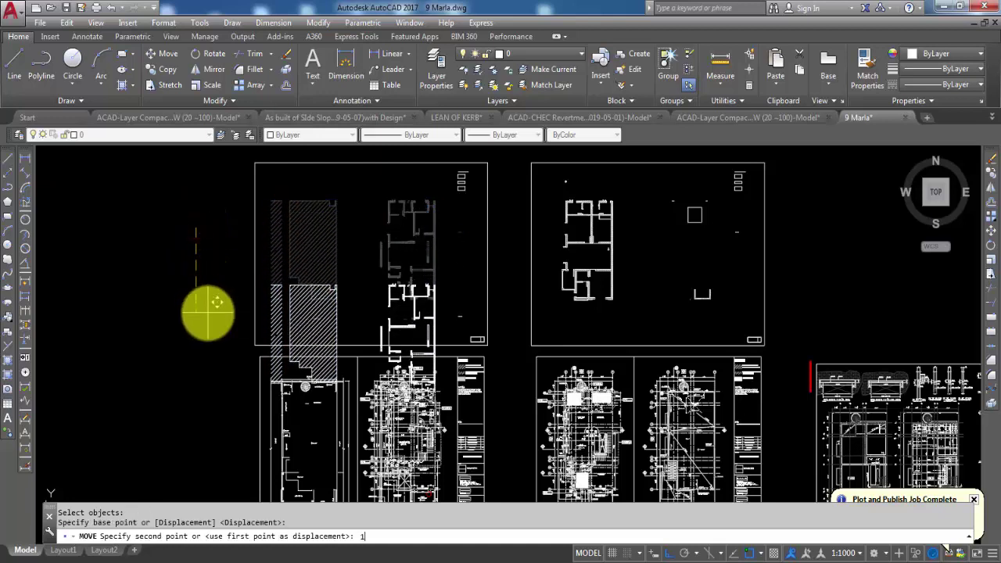
pyautogui.write("100'")
pyautogui.press('Return')
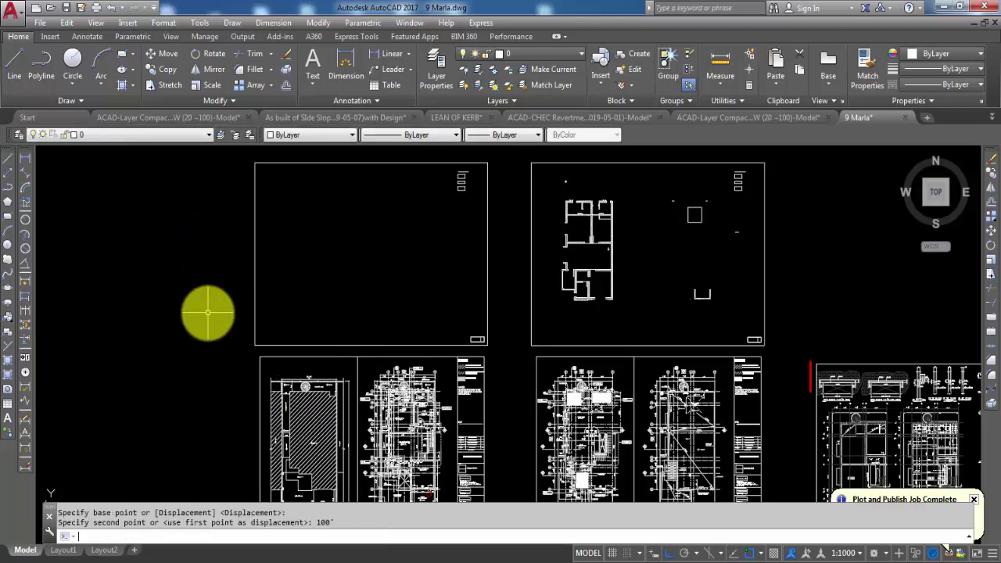
# Examine the site plan and floor plans on the lower sheets, checking how the returned hatches and walls fit the remaining linework
pyautogui.scroll(2, 305, 403)
pyautogui.scroll(1, 304, 403)
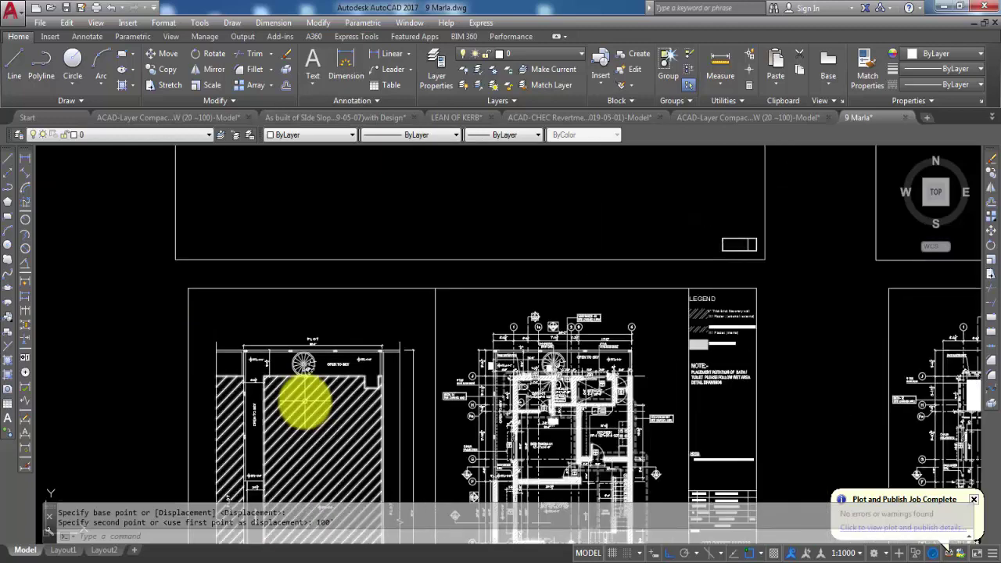
pyautogui.scroll(-2, 305, 403)
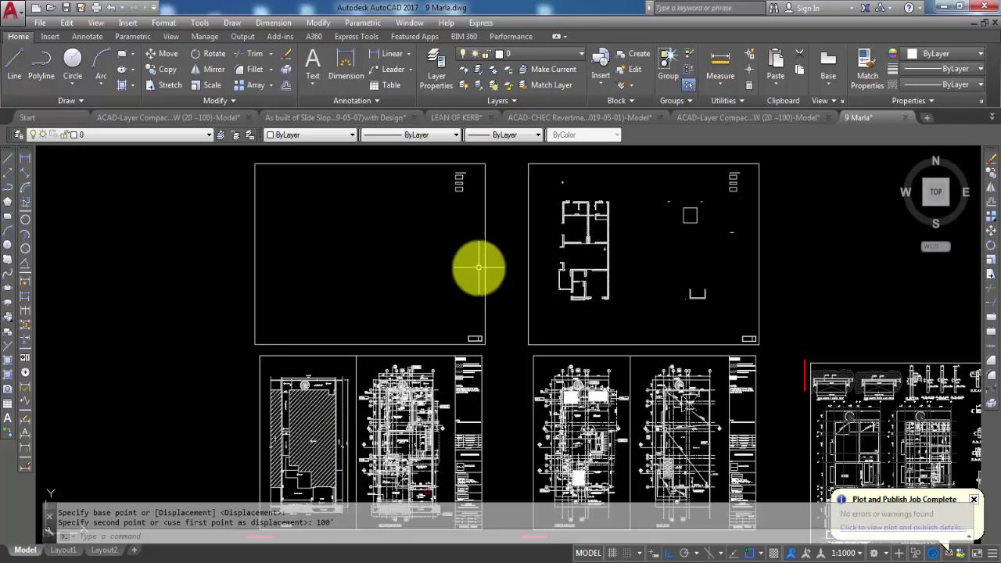
pyautogui.scroll(5, 312, 398)
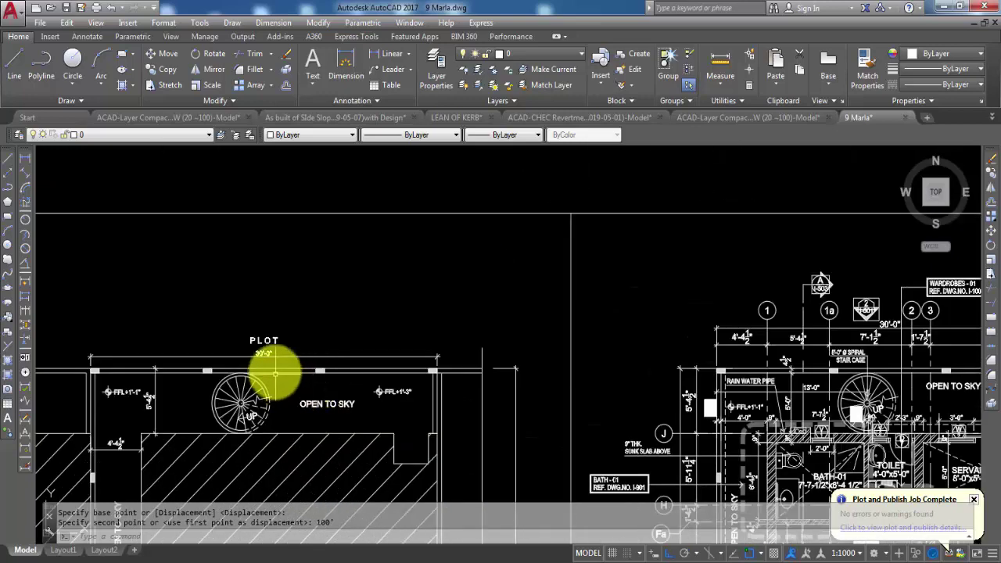
pyautogui.scroll(-5, 329, 348)
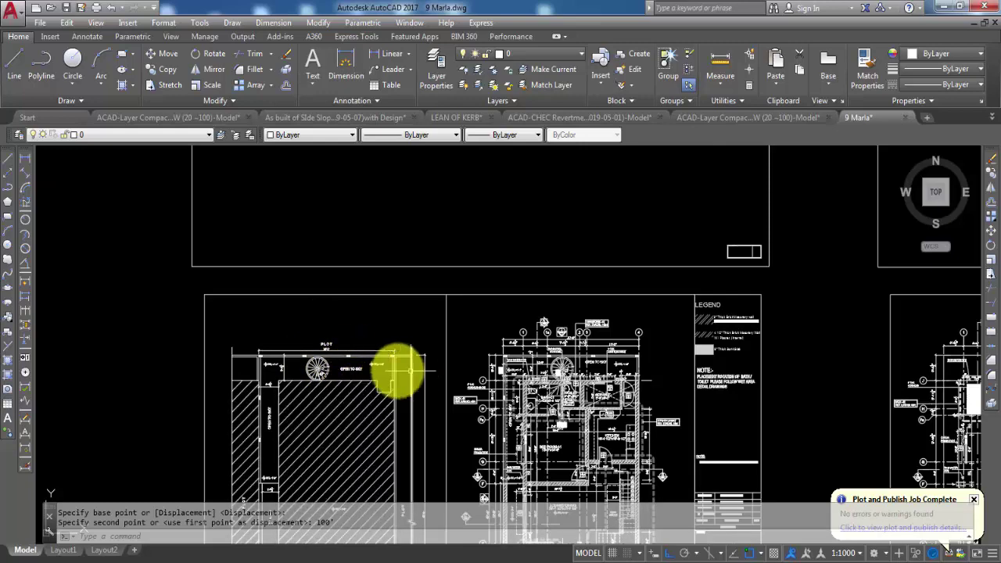
pyautogui.moveTo(346, 362); pyautogui.dragTo(290, 356, button='middle')
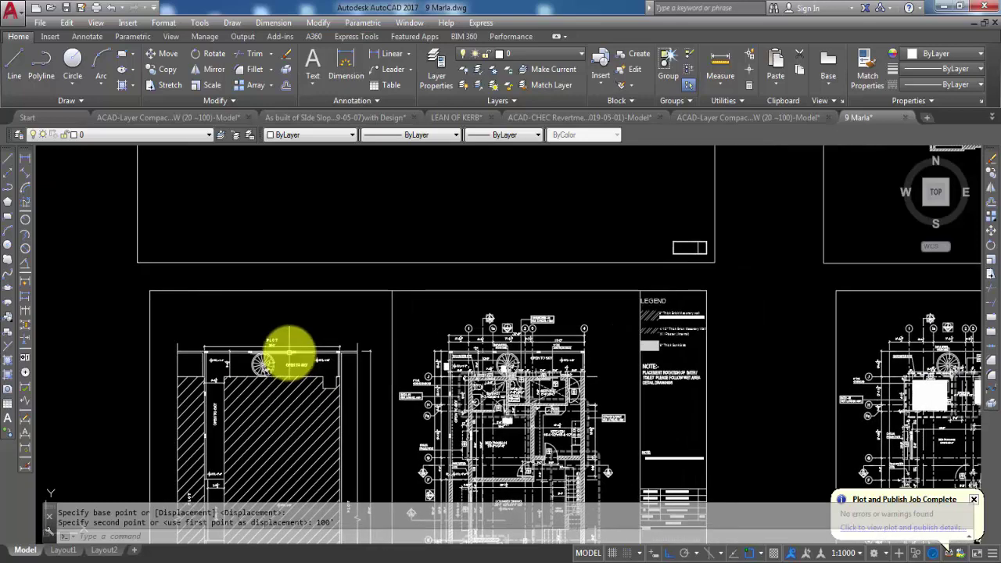
pyautogui.scroll(-7, 295, 345)
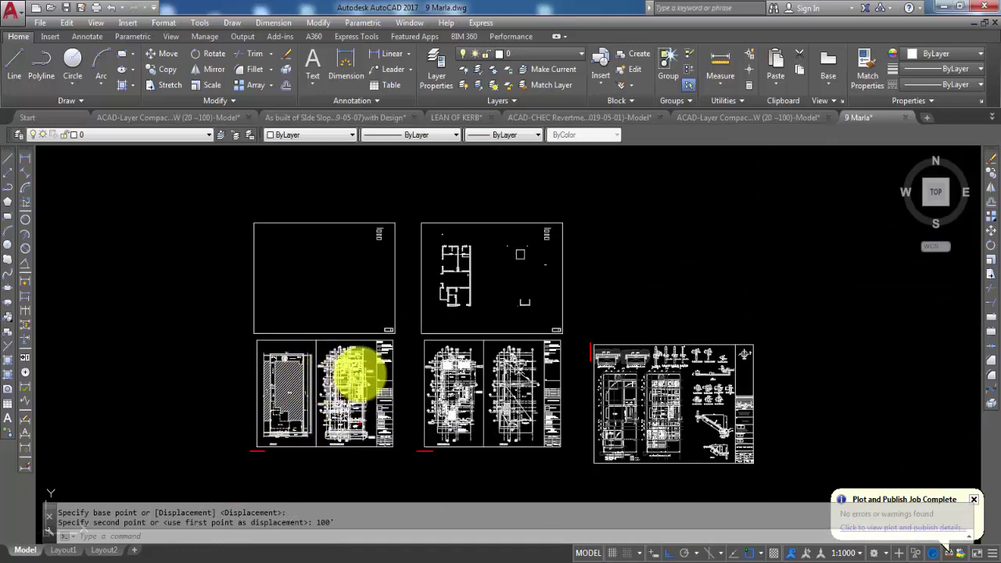
pyautogui.scroll(5, 452, 348)
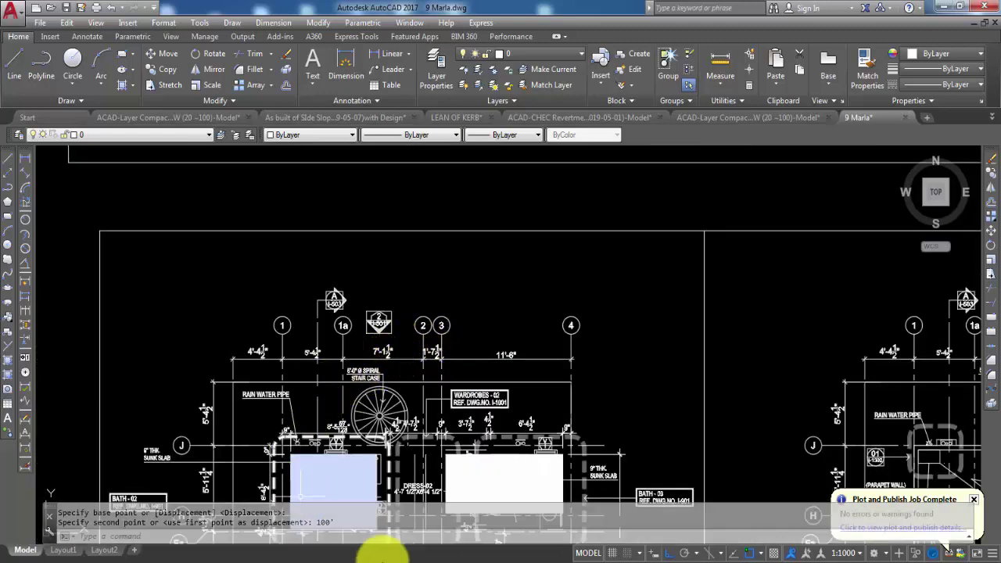
# Switch to WhatsApp Web in the browser and read the latest chat messages about mirroring the 9 Marla.dwg floor plans
pyautogui.moveTo(152, 556)
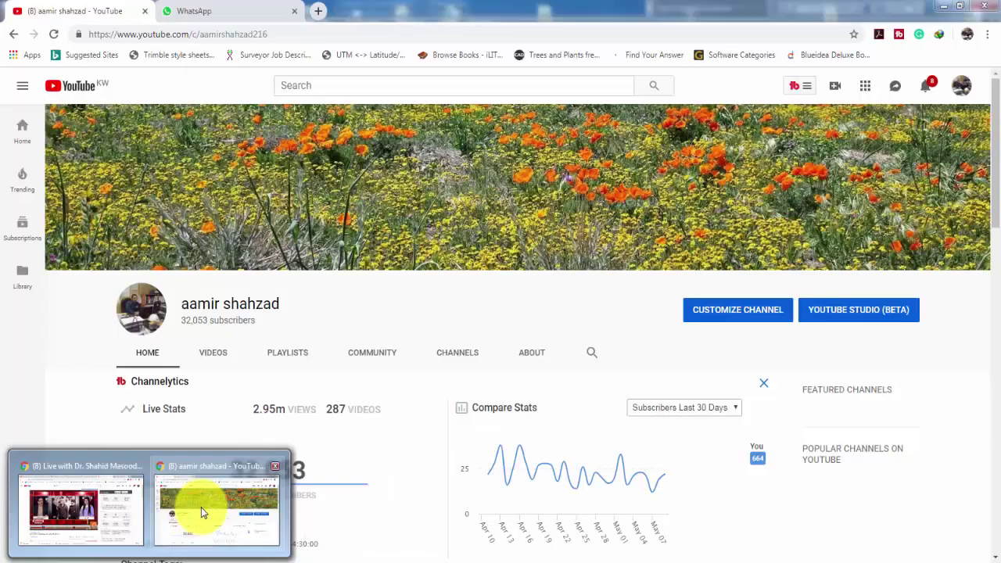
pyautogui.click(201, 508)
pyautogui.click(211, 11)
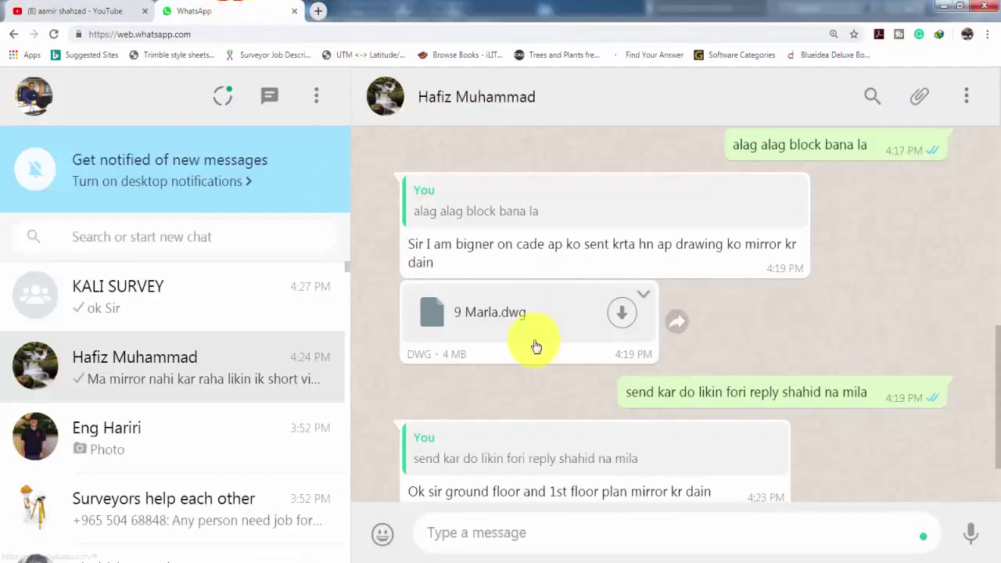
pyautogui.scroll(-1, 530, 368)
pyautogui.scroll(-1, 530, 367)
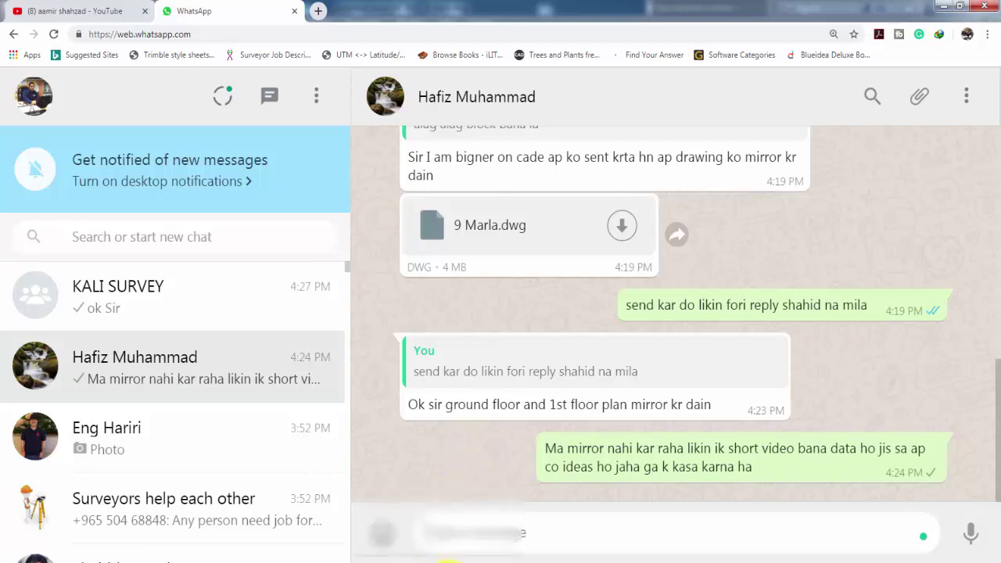
pyautogui.moveTo(447, 561)
pyautogui.moveTo(854, 494)
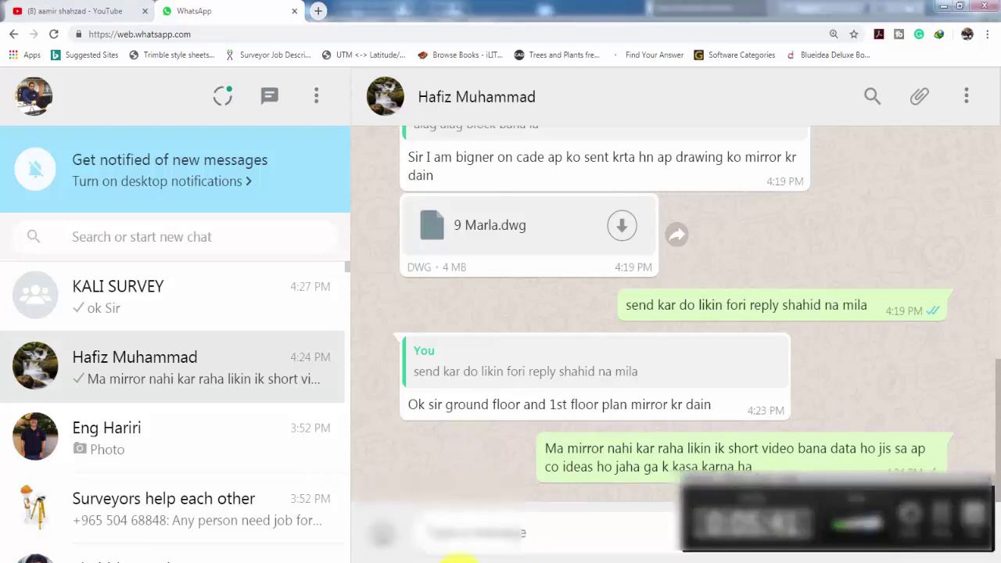